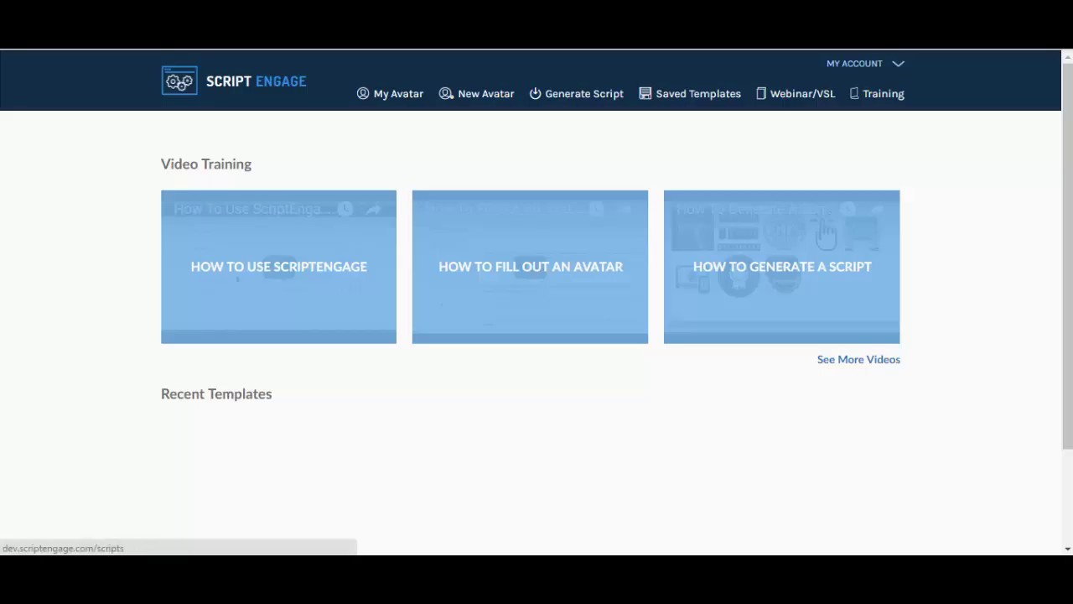
# Open the script generator and select the Funnel Script Review Test avatar
pyautogui.click(584, 93)
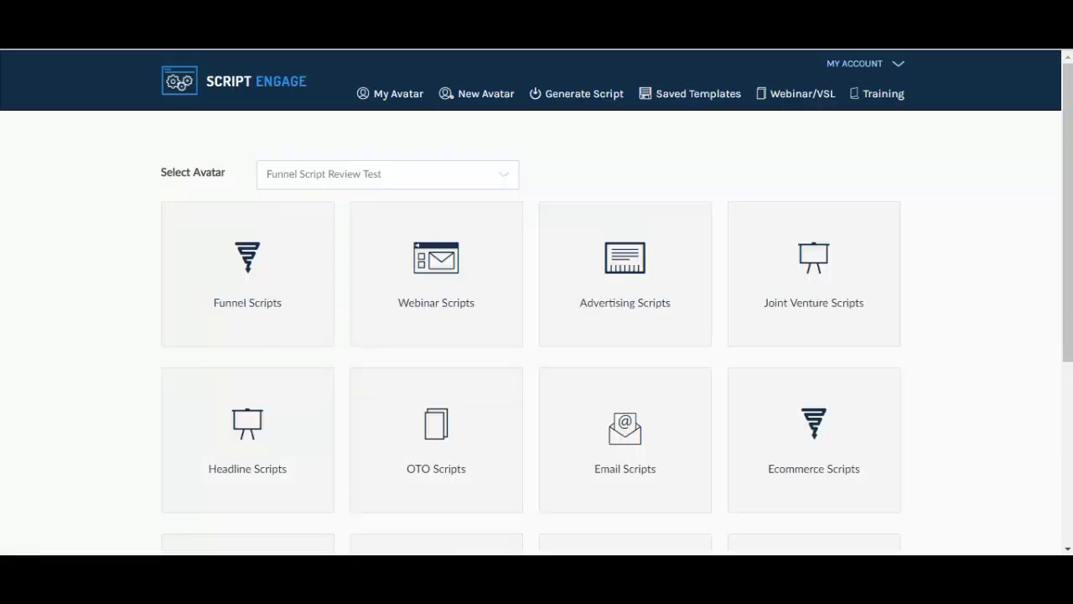
pyautogui.scroll(-1, 537, 335)
pyautogui.scroll(1, 537, 302)
pyautogui.click(387, 174)
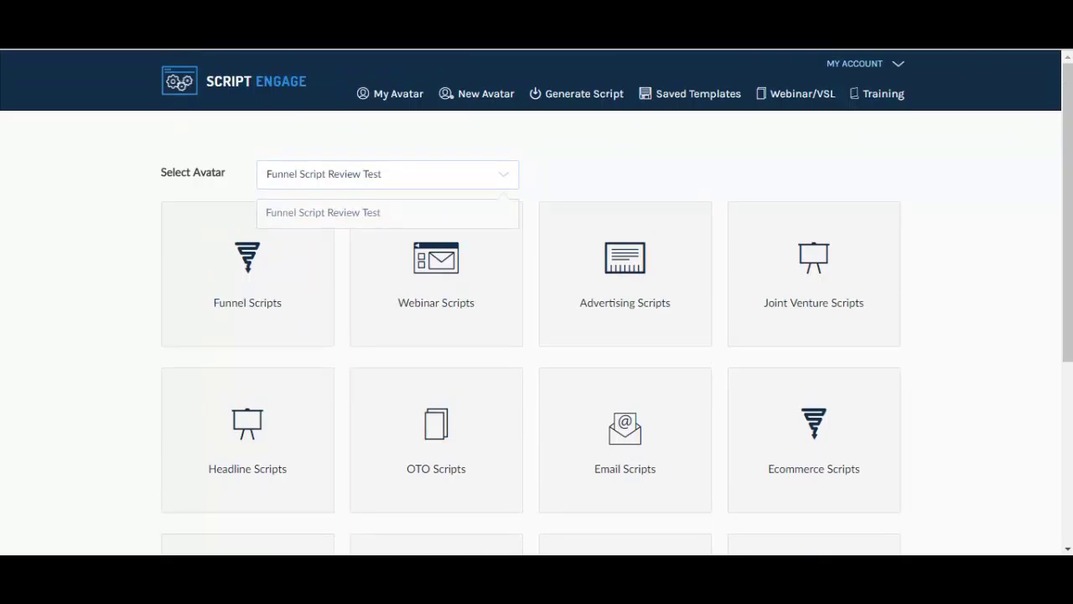
pyautogui.click(323, 212)
# Look over the available script categories and view the templates in Funnel Scripts
pyautogui.scroll(-1, 625, 252)
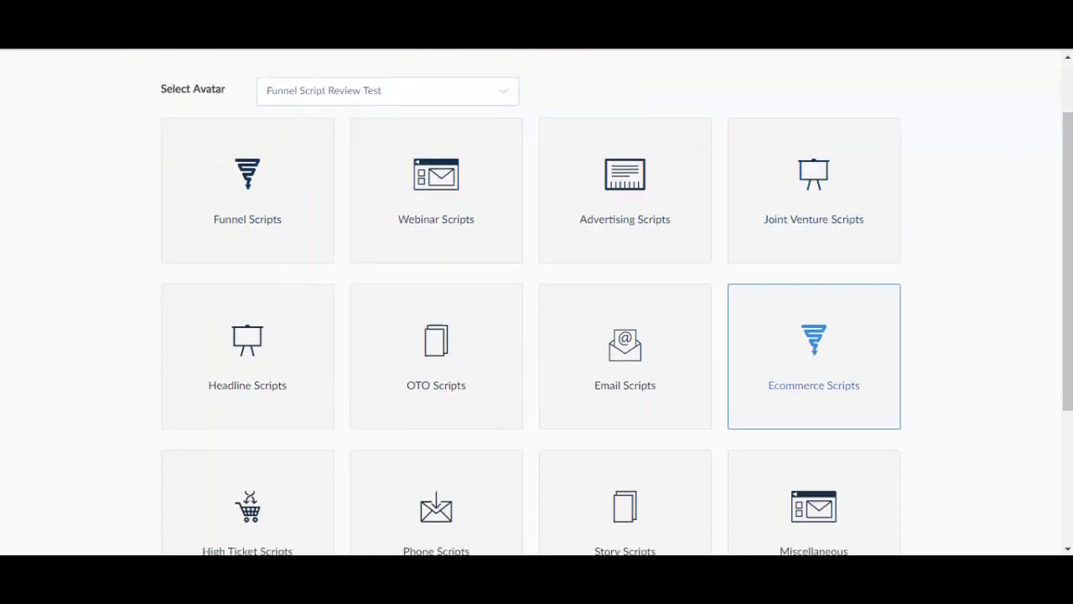
pyautogui.scroll(-2, 813, 361)
pyautogui.scroll(2, 813, 360)
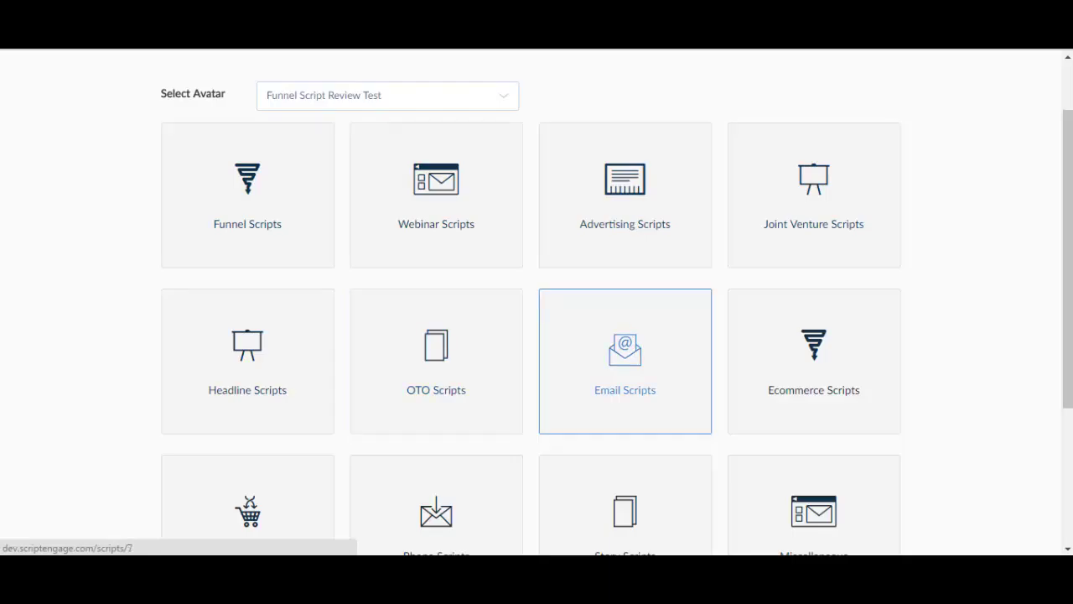
pyautogui.scroll(-1, 435, 436)
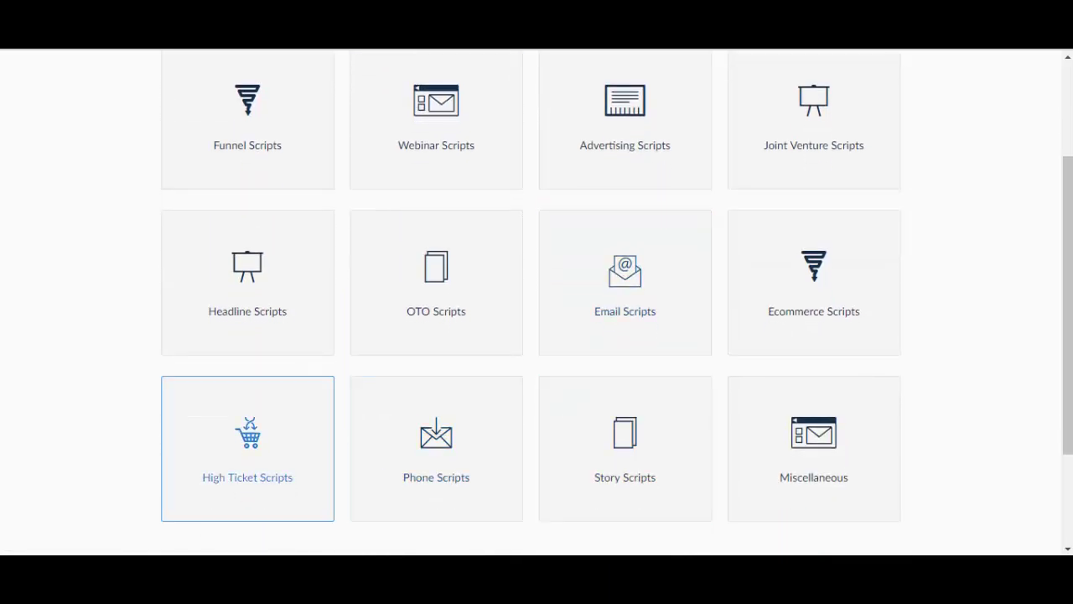
pyautogui.scroll(-1, 624, 419)
pyautogui.scroll(2, 436, 368)
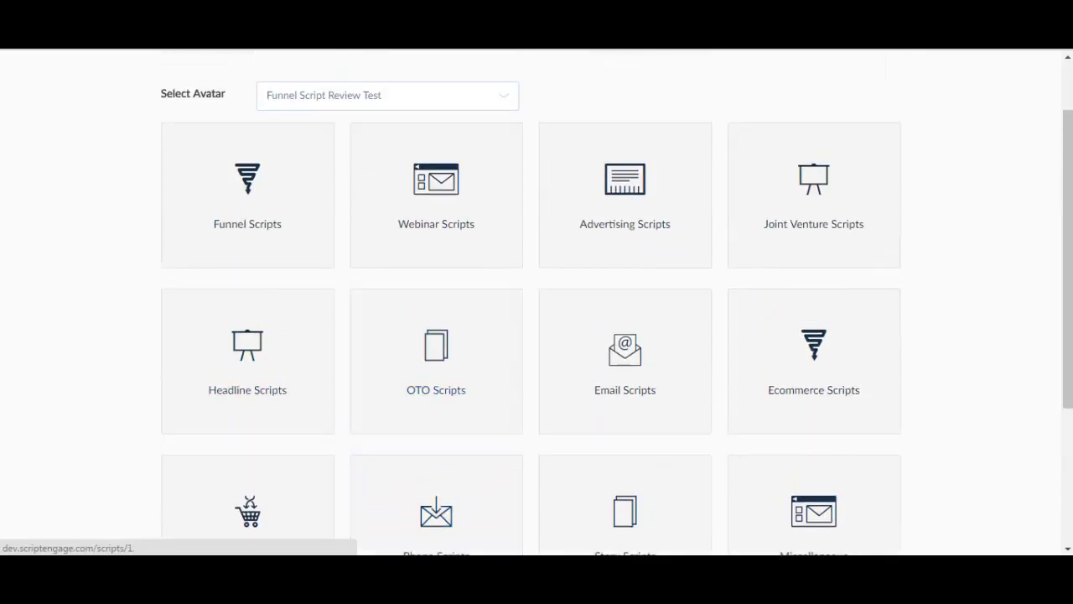
pyautogui.click(247, 210)
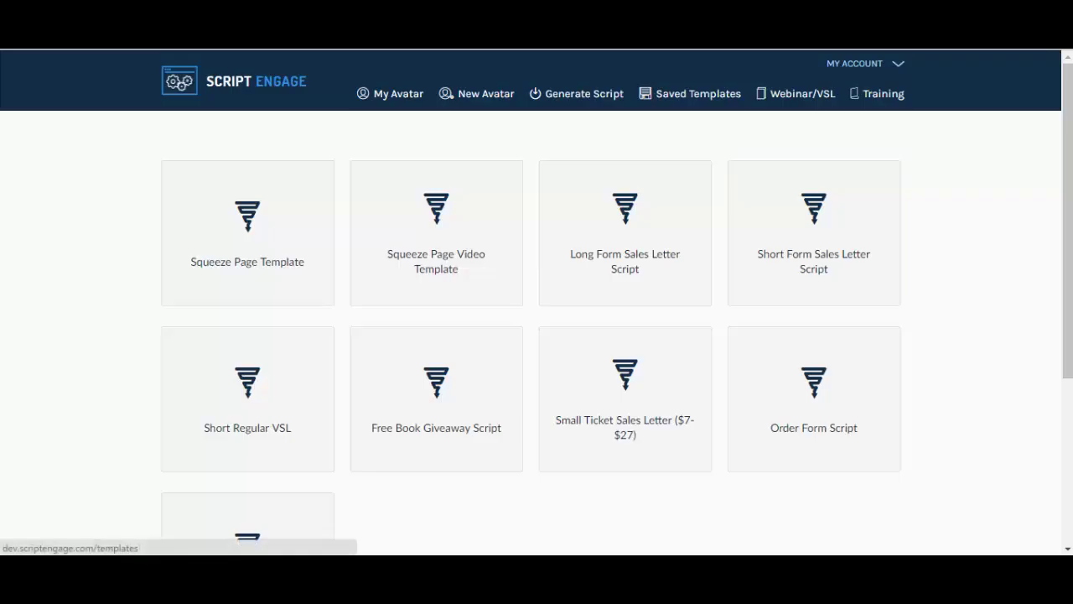
# View the templates offered under Webinar Scripts and under Advertising Scripts
pyautogui.click(576, 93)
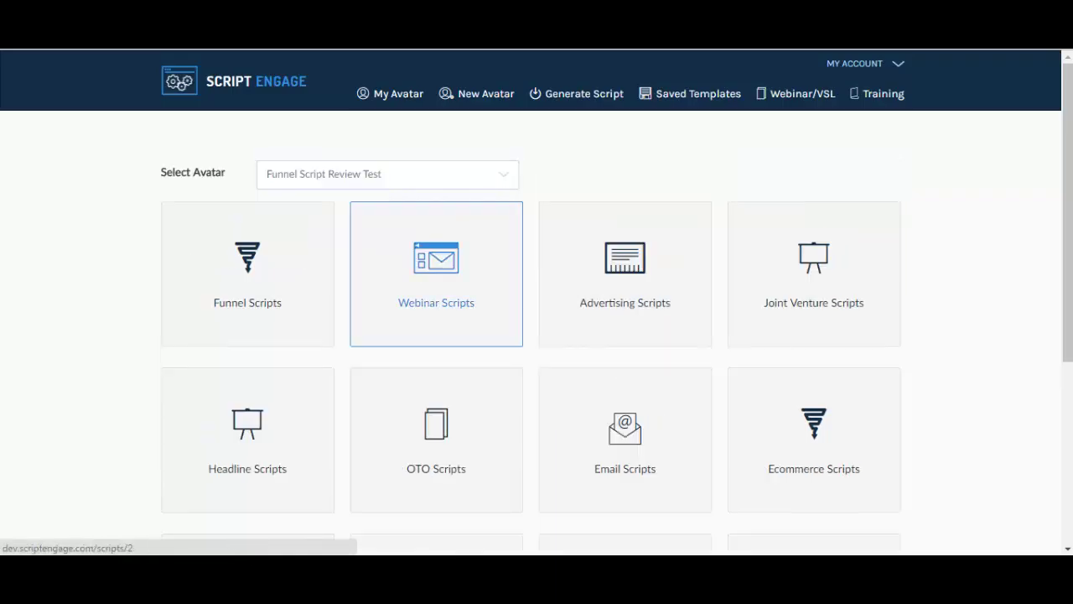
pyautogui.click(436, 277)
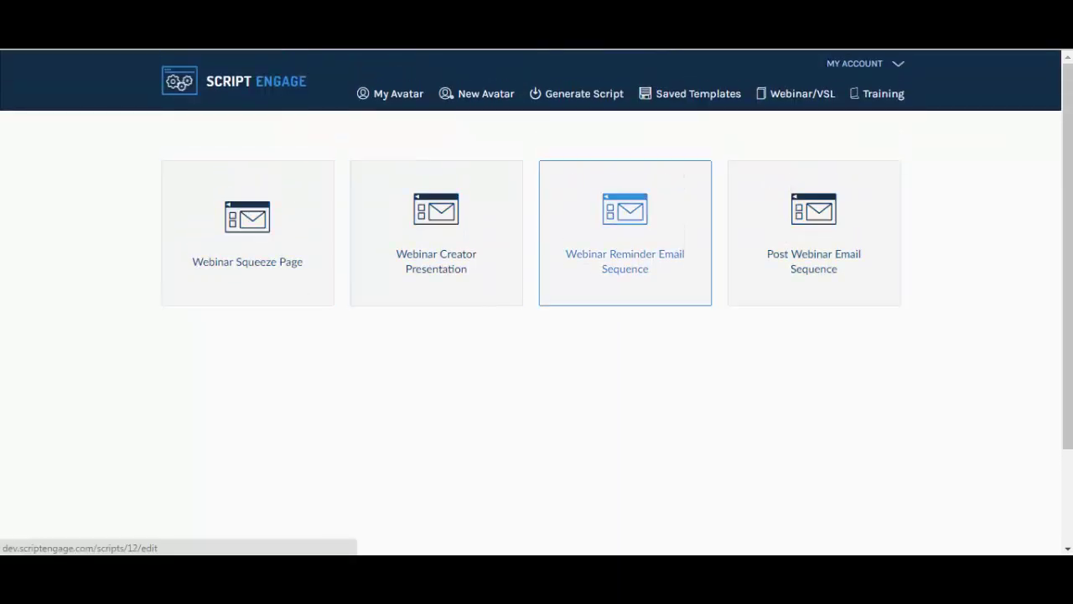
pyautogui.click(576, 93)
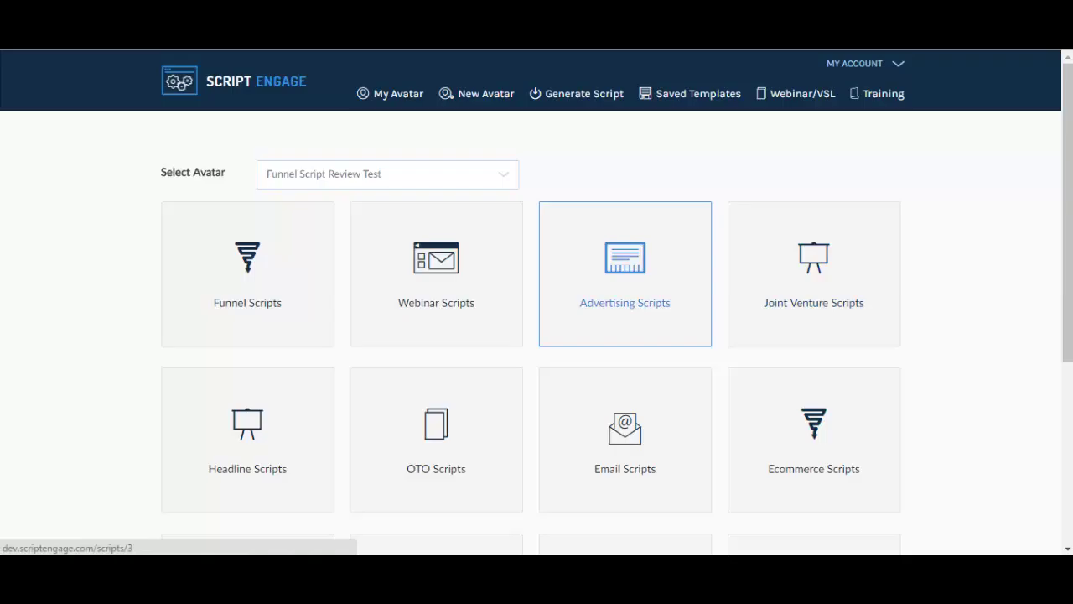
pyautogui.click(625, 274)
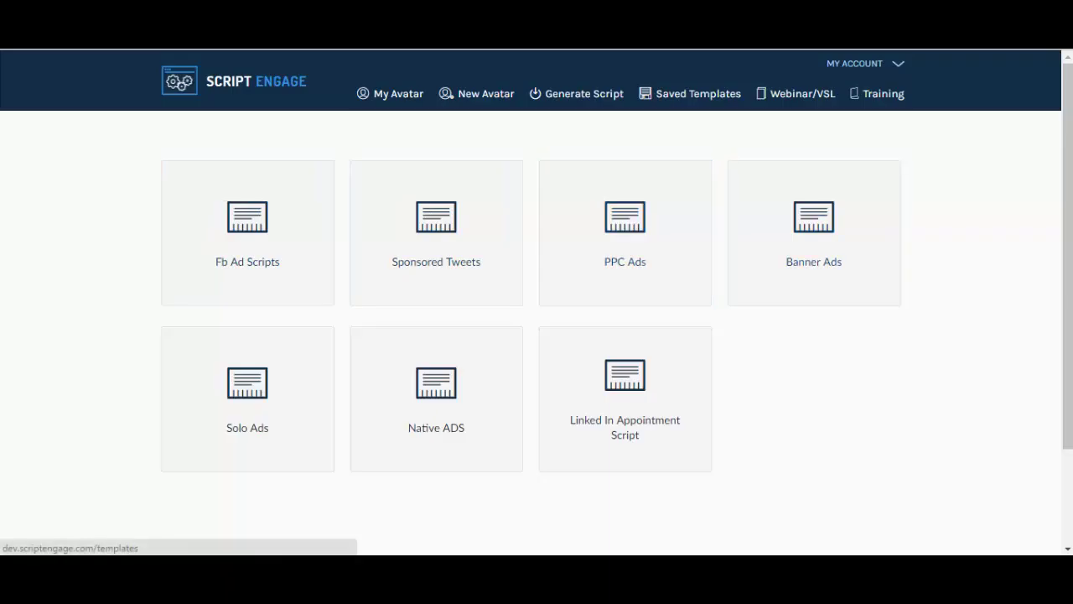
# View the Joint Venture Scripts templates and look over the remaining script categories
pyautogui.click(624, 235)
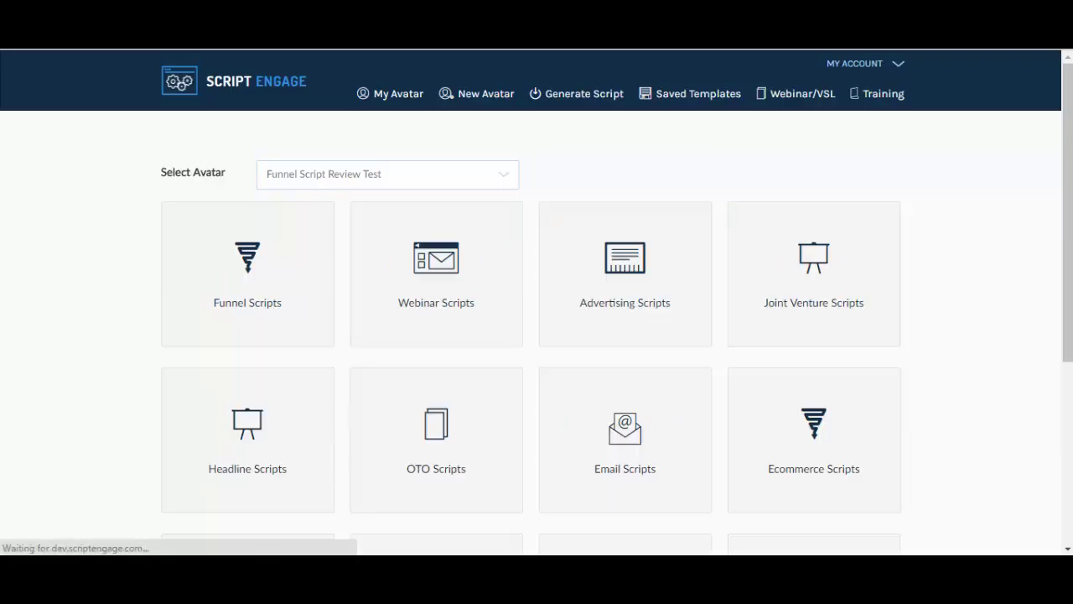
pyautogui.click(813, 268)
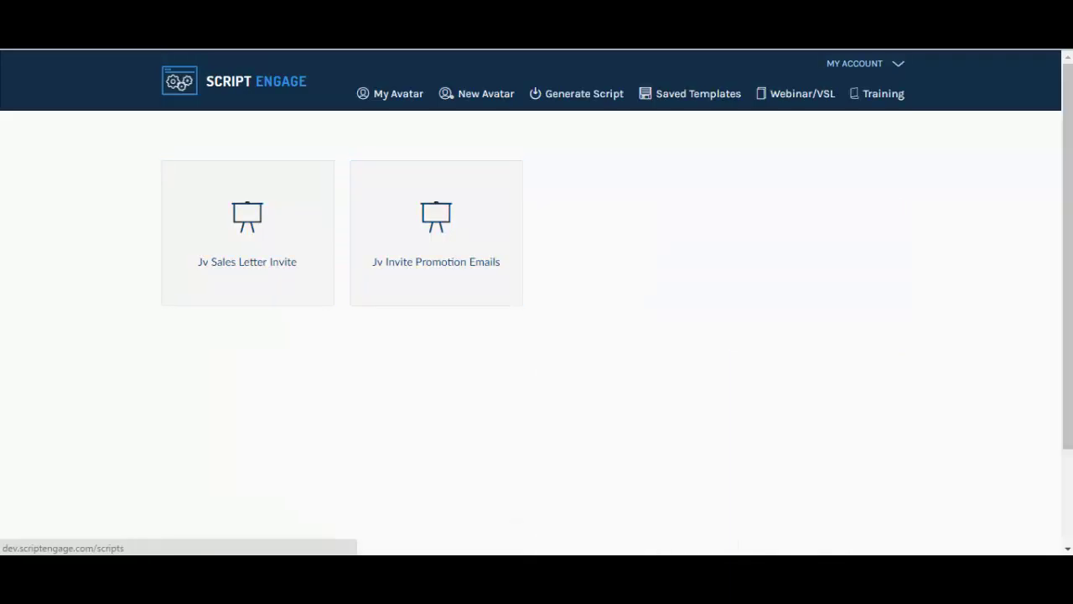
pyautogui.click(576, 93)
pyautogui.scroll(-1, 247, 277)
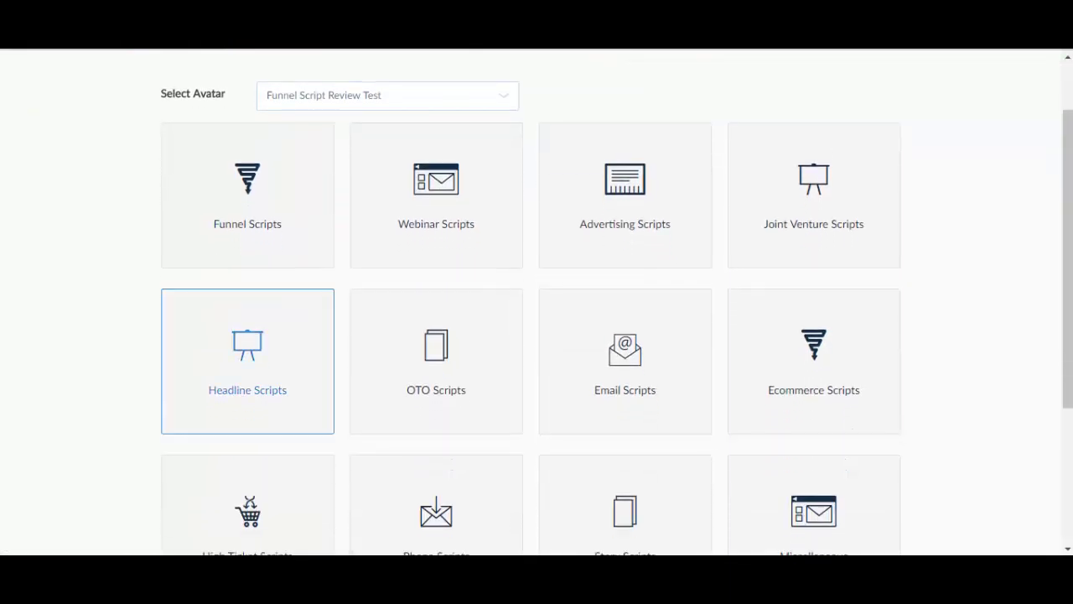
pyautogui.scroll(1, 670, 335)
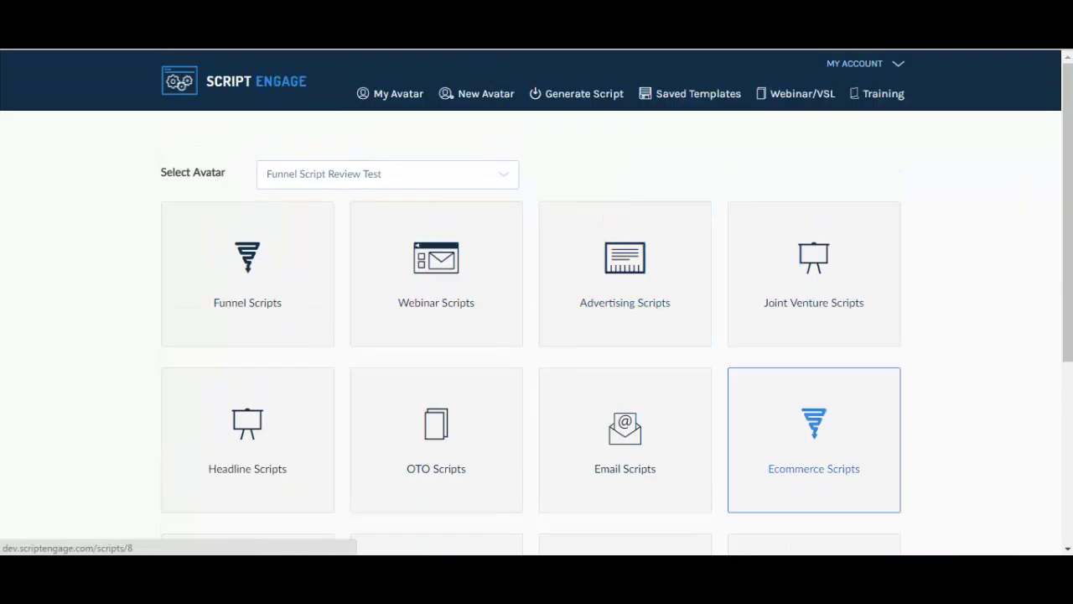
pyautogui.scroll(-3, 813, 394)
pyautogui.scroll(3, 813, 201)
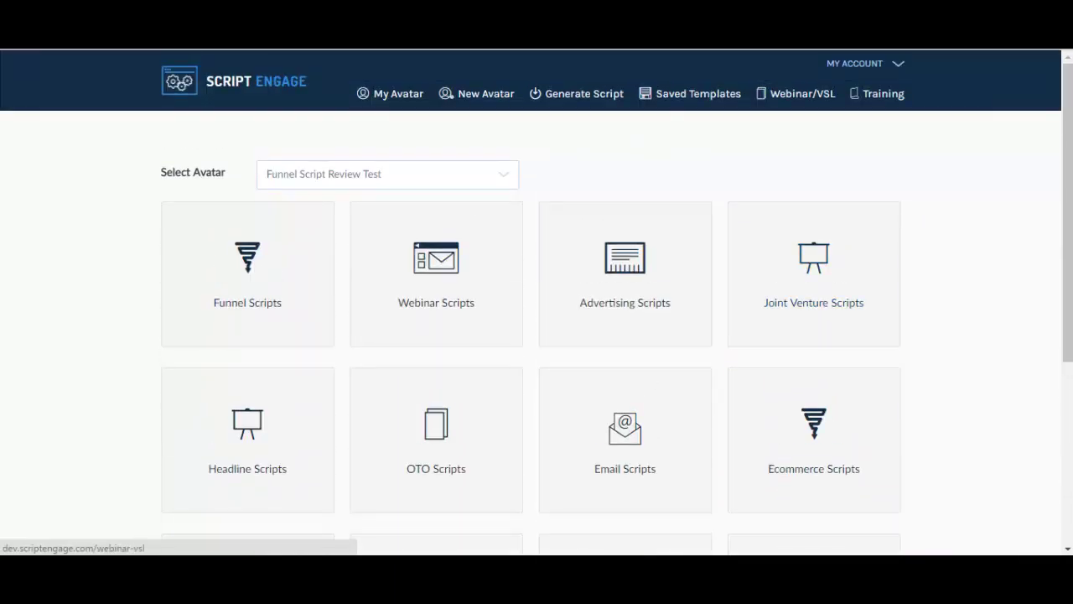
# Open the Create VSL form and look through its Benefit Statement questions
pyautogui.click(797, 94)
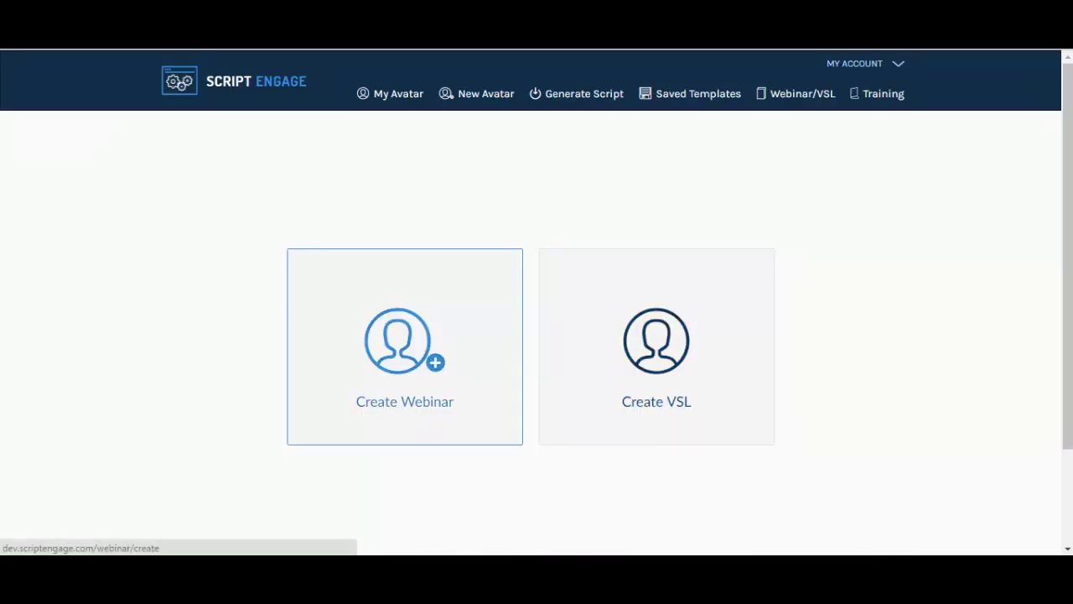
pyautogui.click(657, 402)
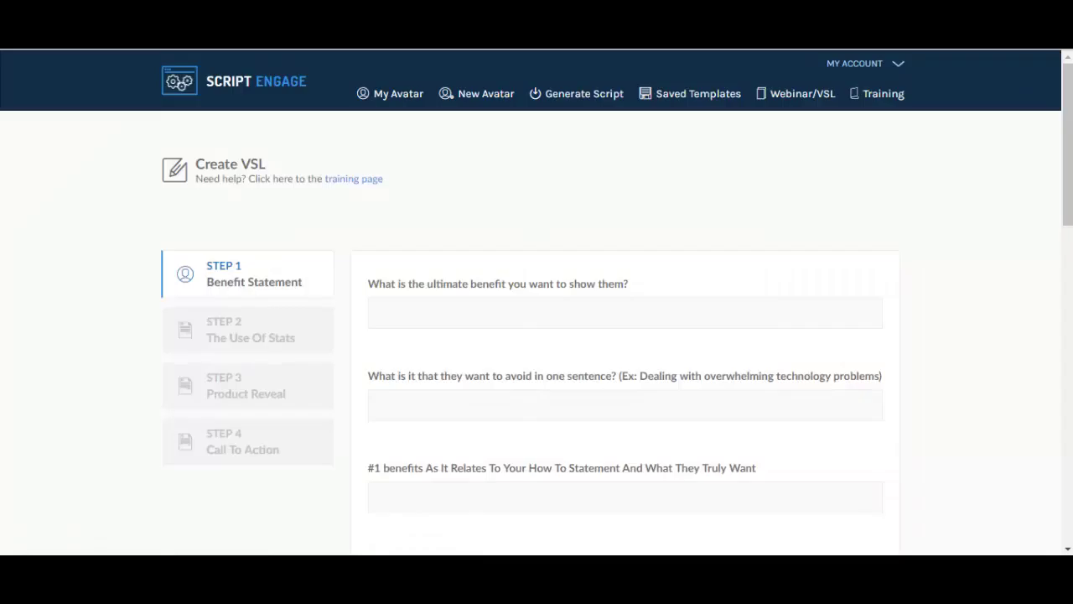
pyautogui.scroll(-1, 536, 335)
pyautogui.scroll(1, 537, 336)
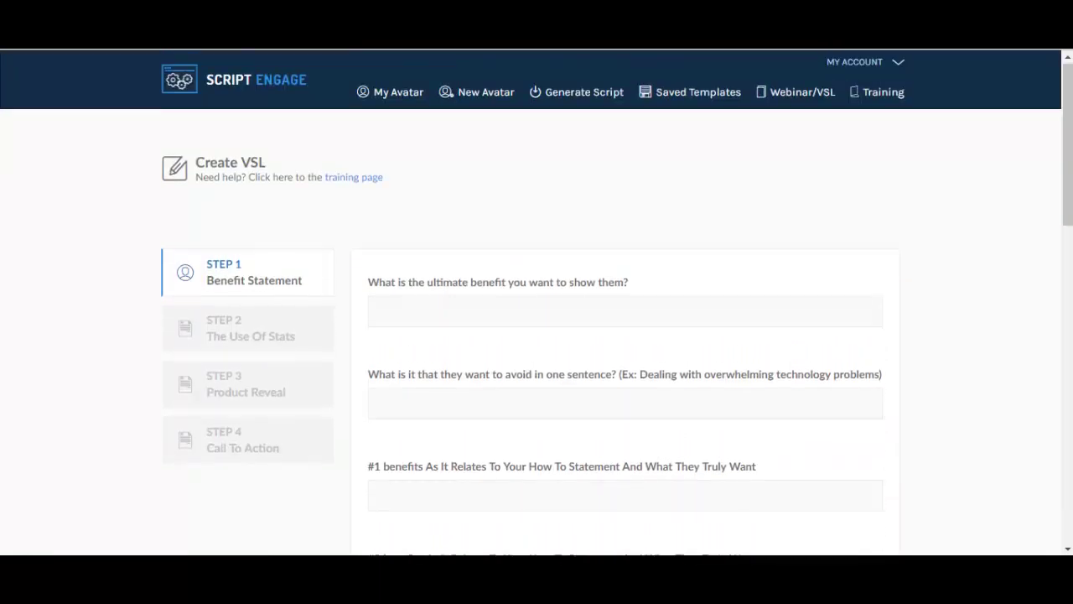
# Generate a script from the Squeeze Page Template in the Funnel Scripts category
pyautogui.click(576, 93)
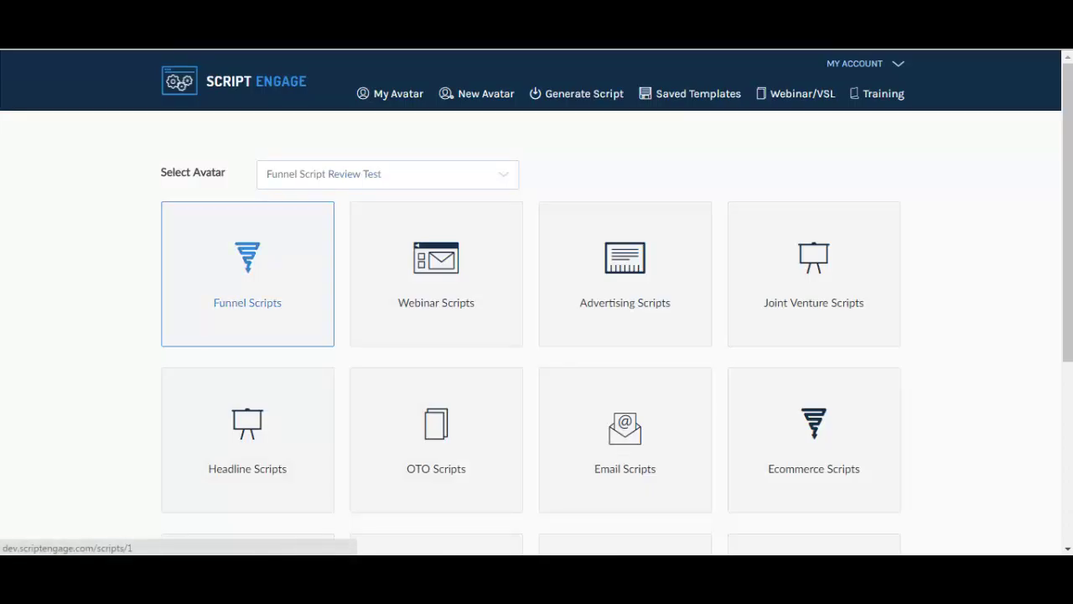
pyautogui.click(248, 273)
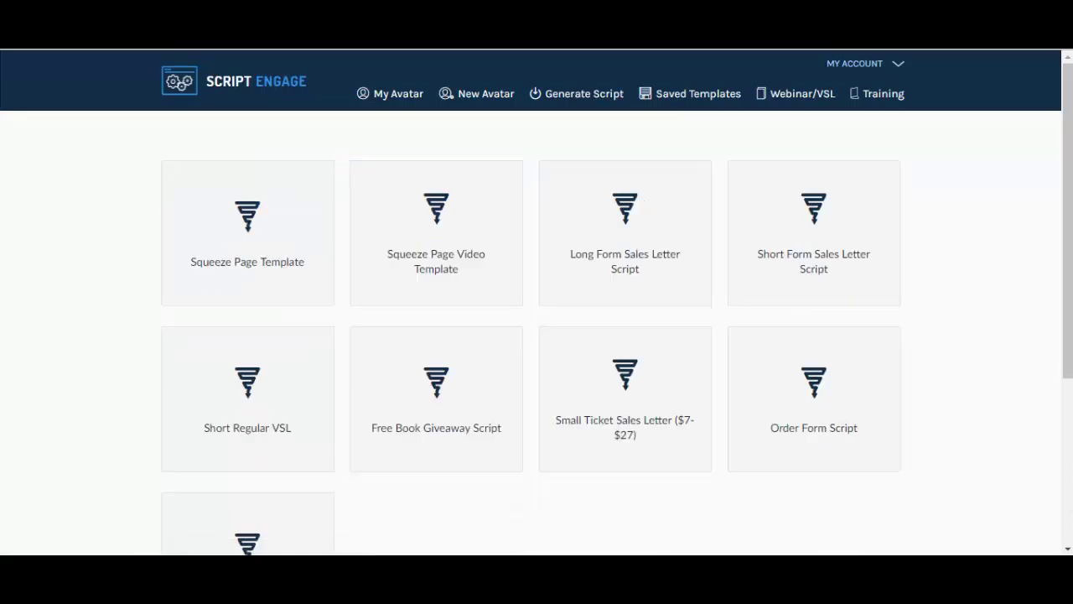
pyautogui.click(247, 273)
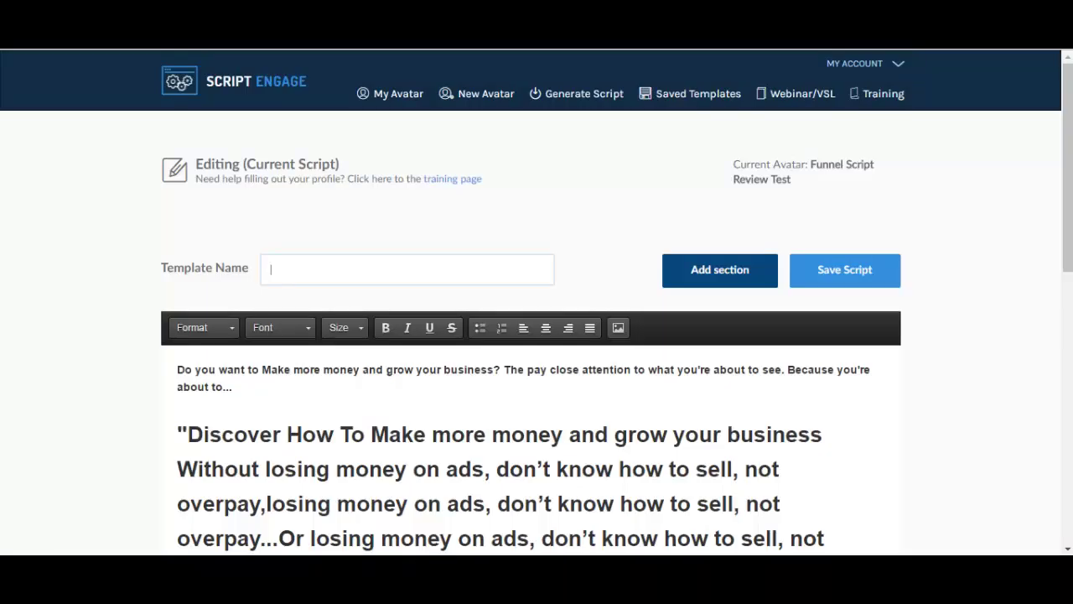
# Read through the generated squeeze page script, including its headline, opt-in text and benefit bullets
pyautogui.scroll(-2, 530, 335)
pyautogui.scroll(2, 531, 335)
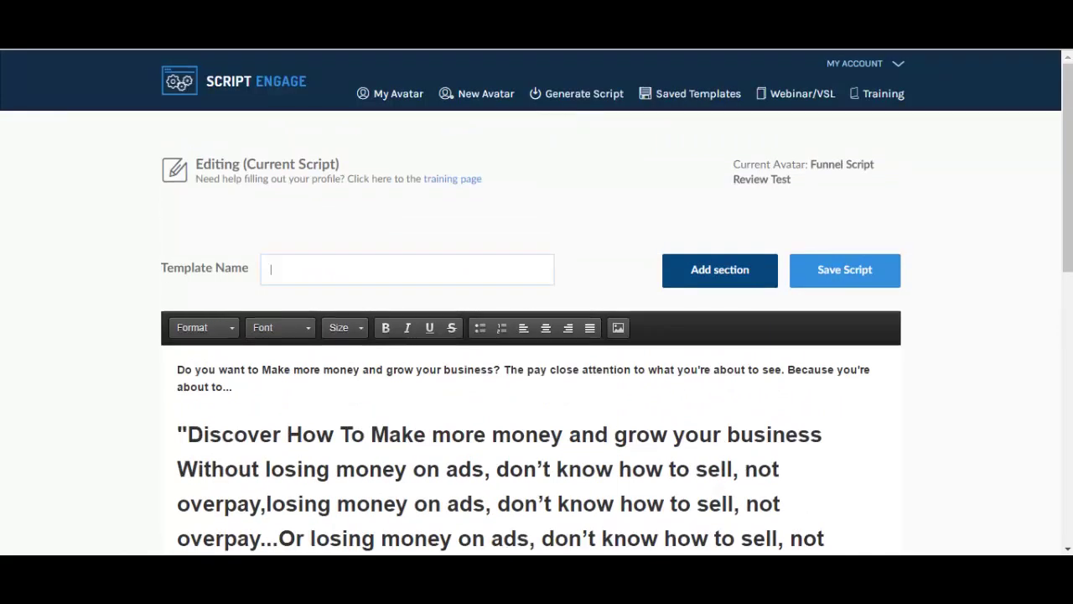
pyautogui.scroll(-3, 536, 336)
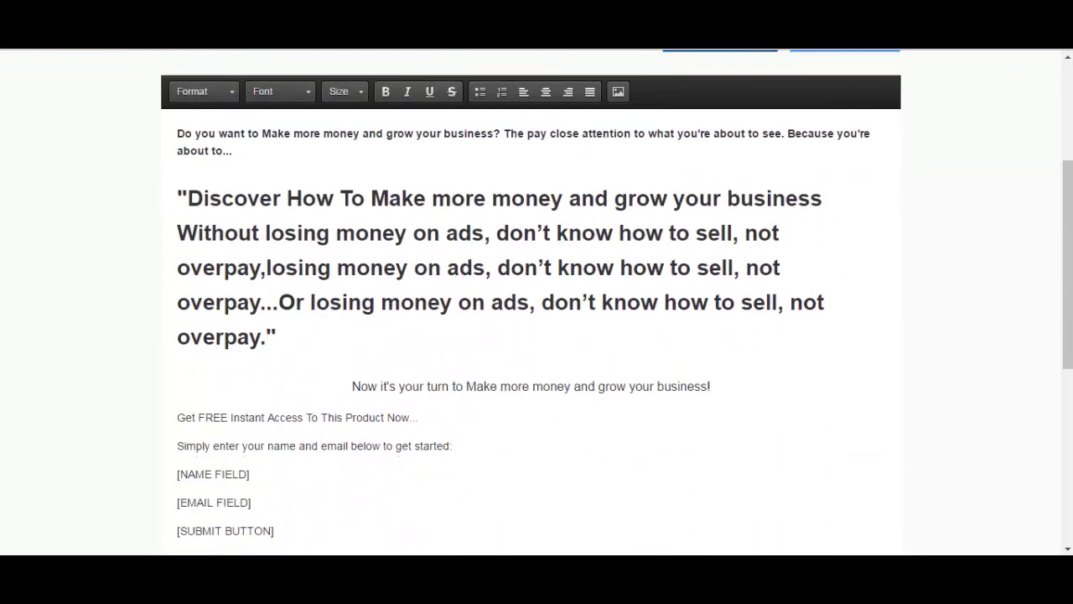
pyautogui.click(664, 268)
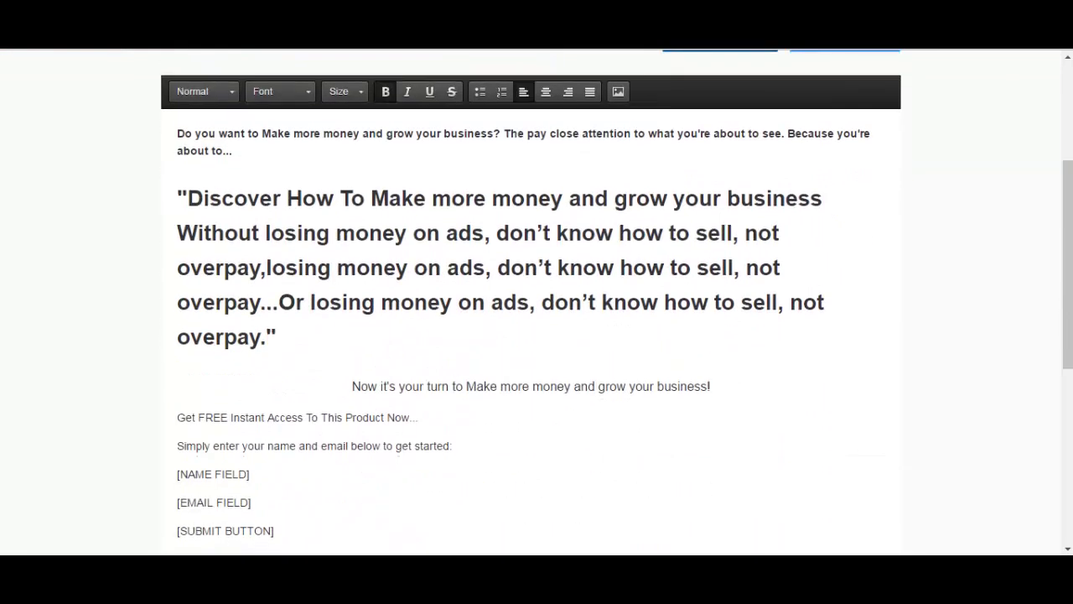
pyautogui.click(492, 198)
pyautogui.scroll(3, 536, 302)
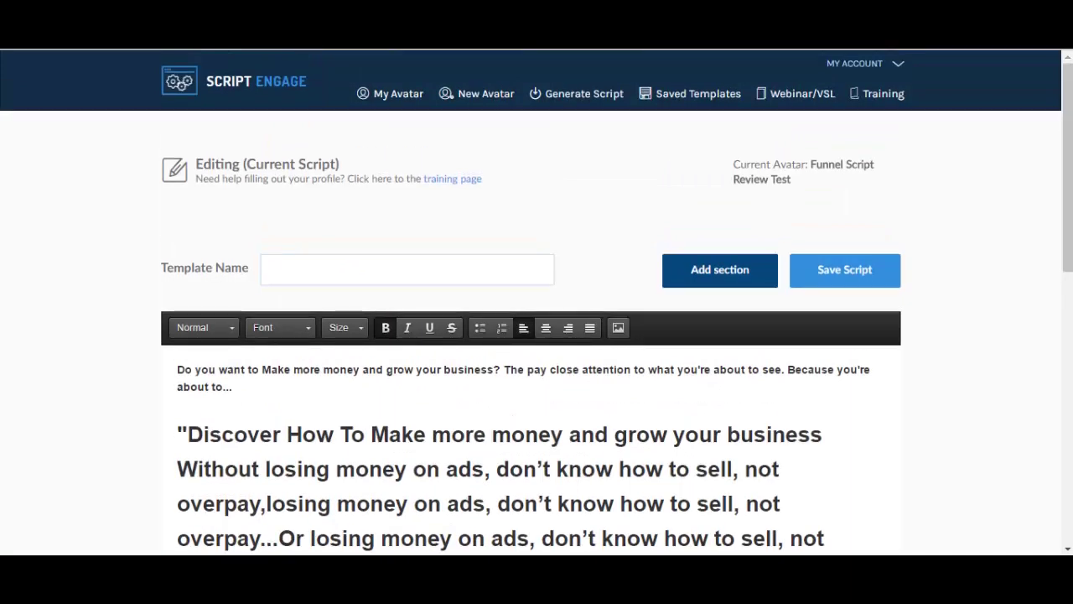
pyautogui.scroll(-1, 536, 302)
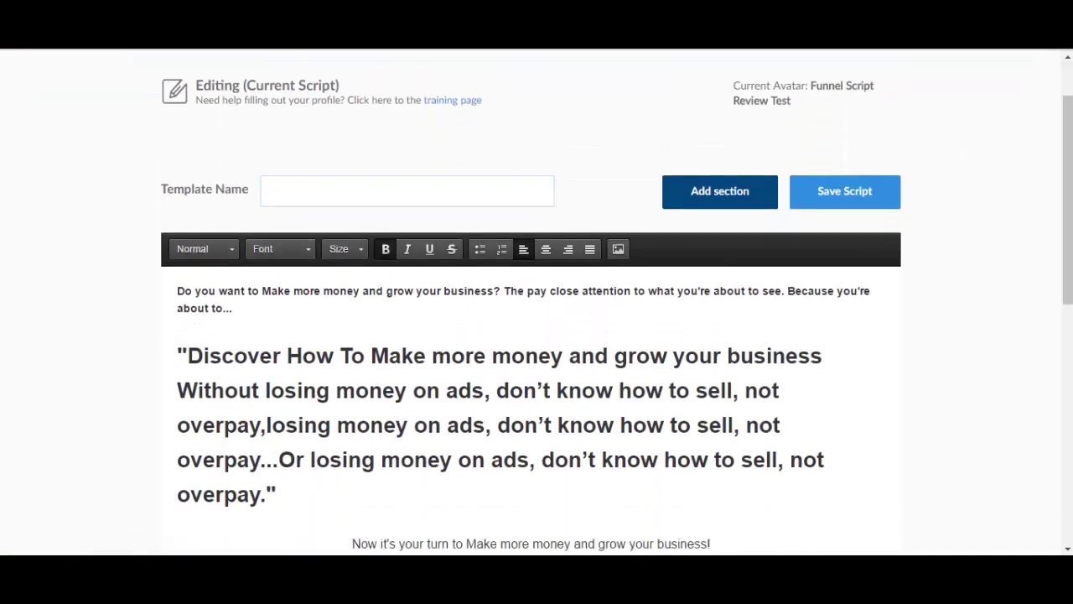
pyautogui.scroll(1, 537, 302)
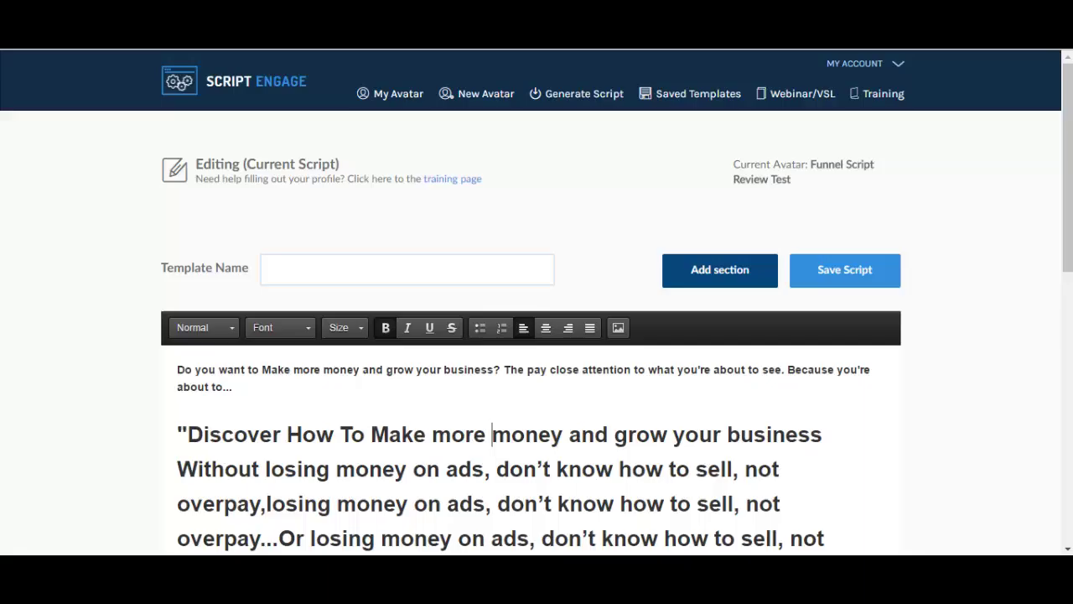
pyautogui.scroll(-4, 536, 301)
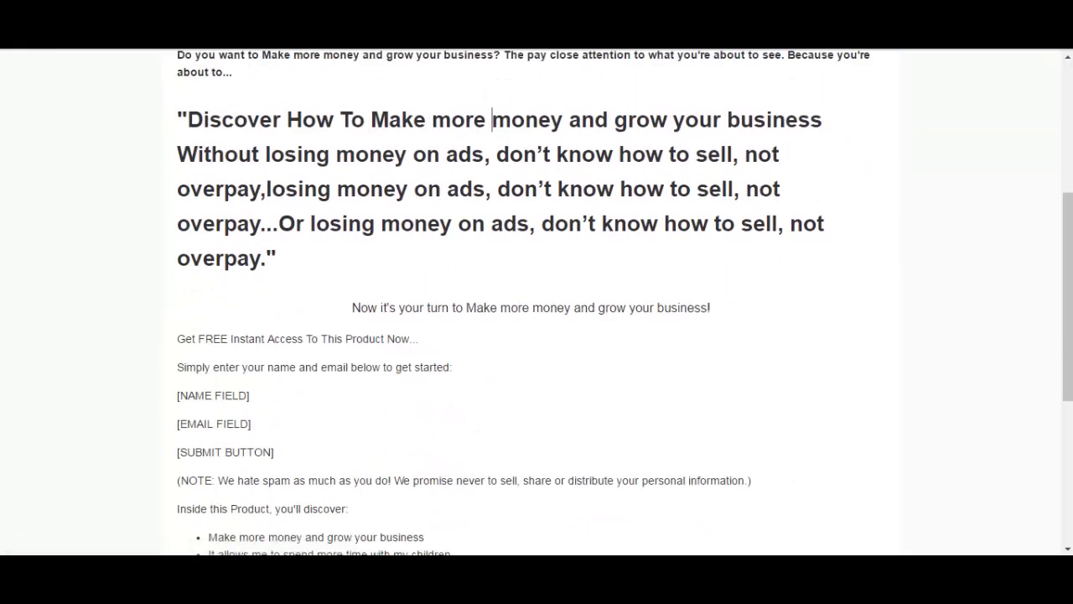
pyautogui.scroll(3, 536, 302)
pyautogui.scroll(1, 537, 301)
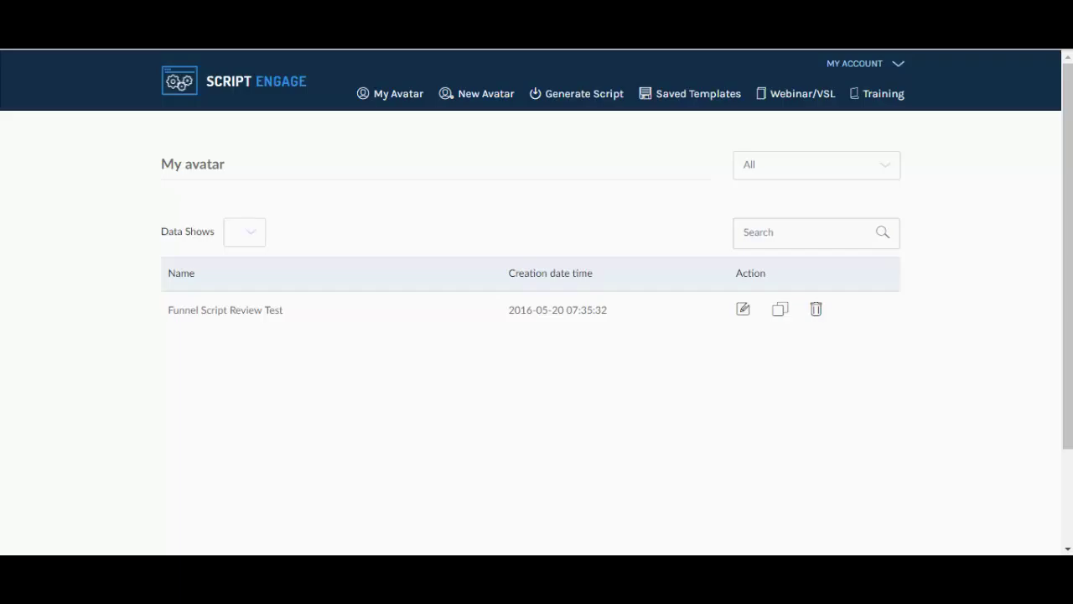
# Open the Funnel Script Review Test avatar for editing and review its Ideal Avatar Profile answers
pyautogui.click(743, 310)
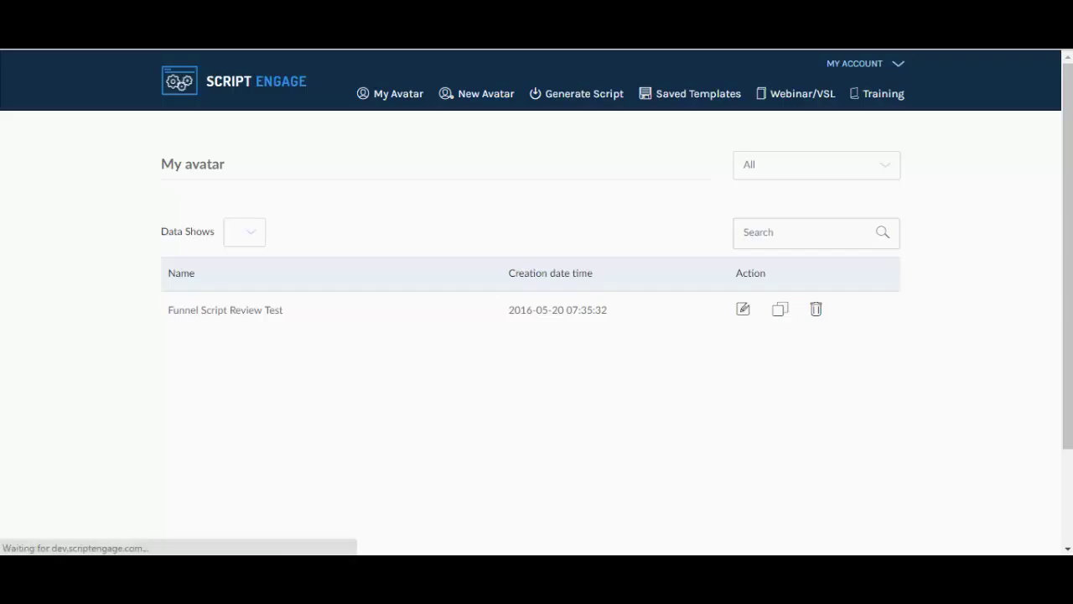
pyautogui.scroll(-1, 536, 302)
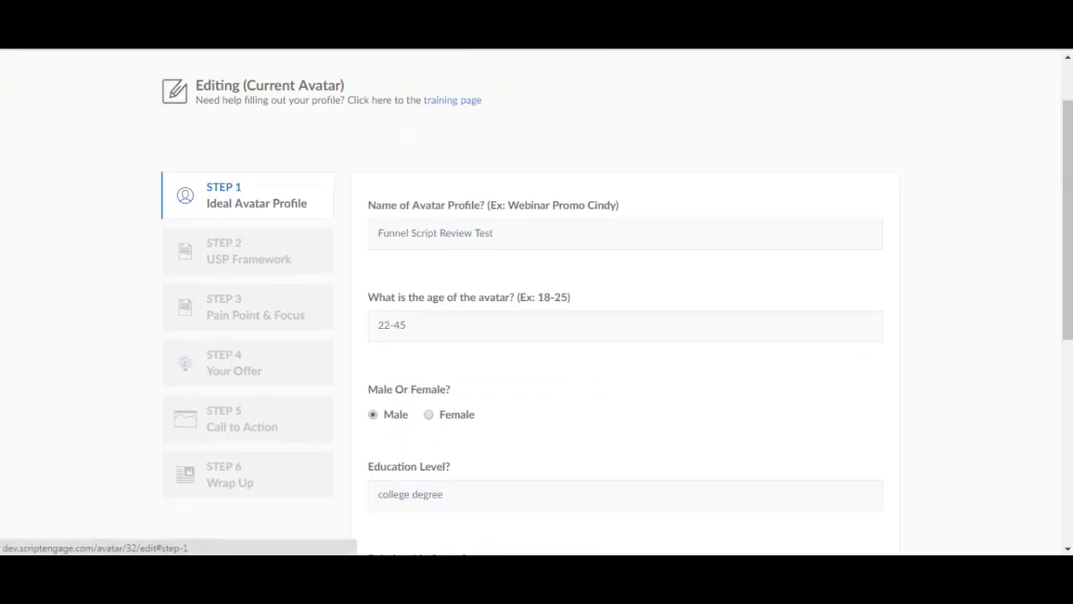
pyautogui.scroll(-1, 536, 302)
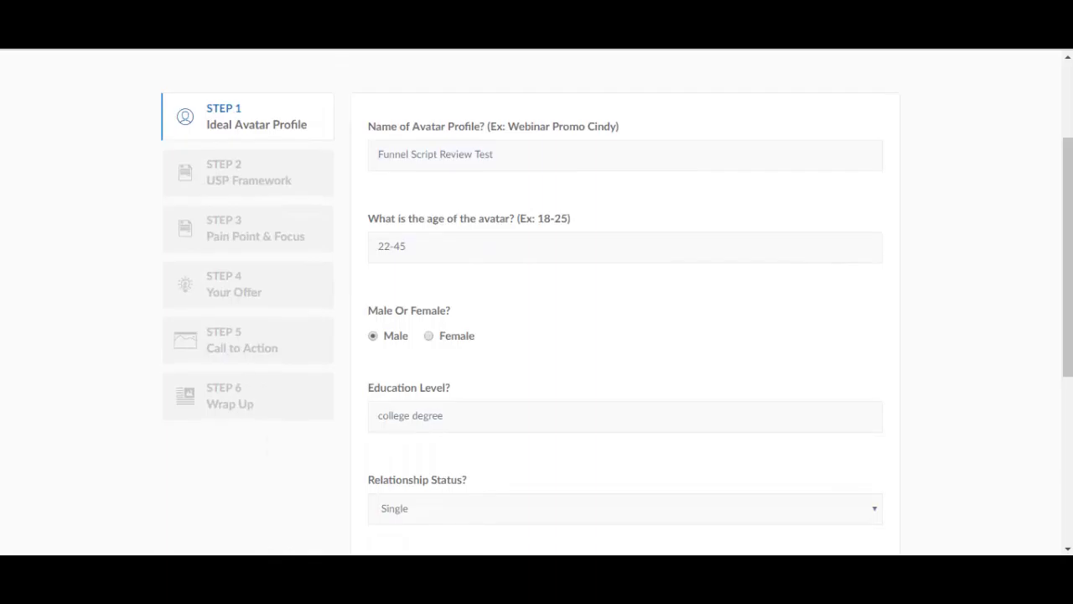
pyautogui.scroll(1, 537, 302)
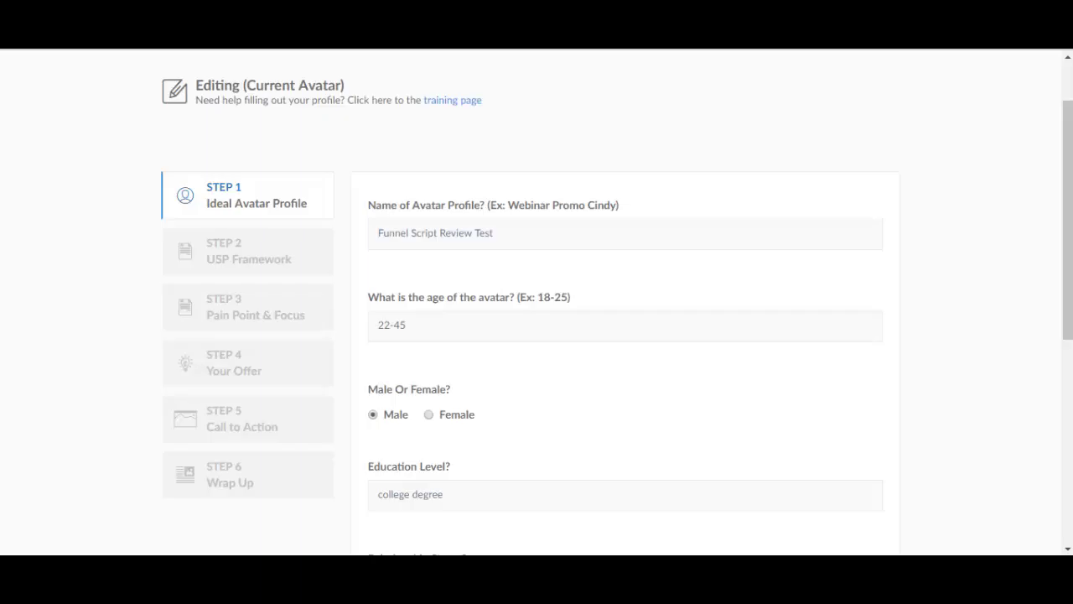
pyautogui.scroll(-1, 536, 310)
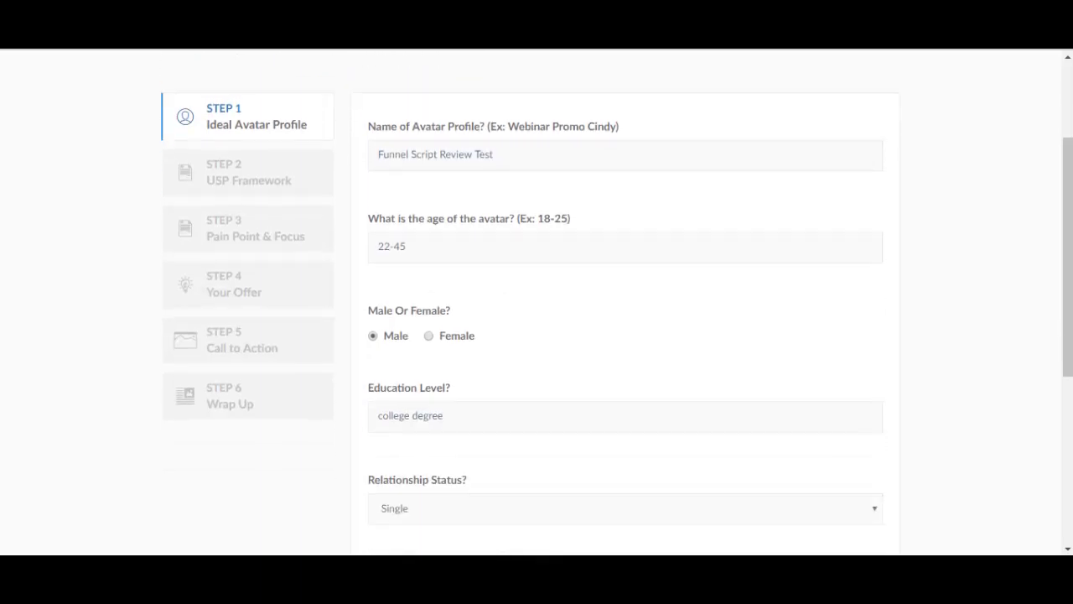
# Examine the age, gender, education level, relationship status and industry answers in the Ideal Avatar Profile
pyautogui.scroll(-1, 537, 310)
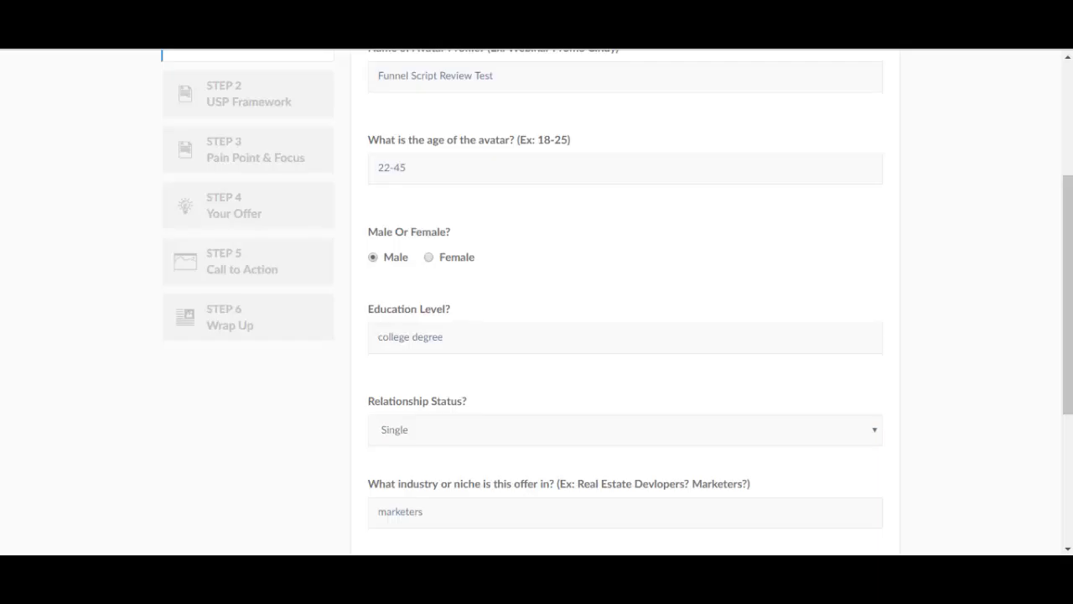
pyautogui.scroll(1, 617, 306)
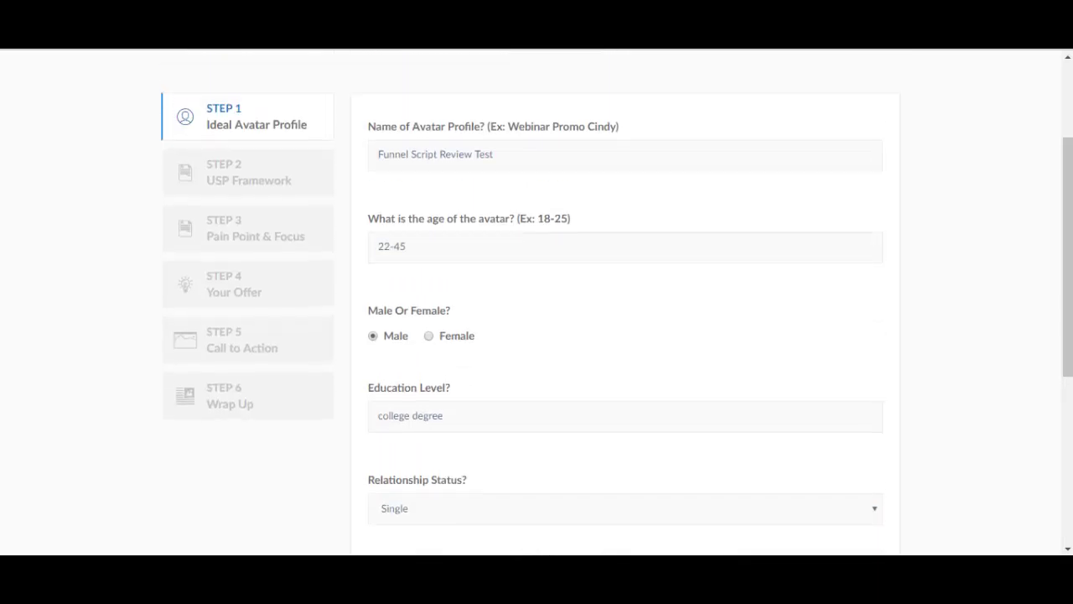
pyautogui.scroll(-1, 617, 306)
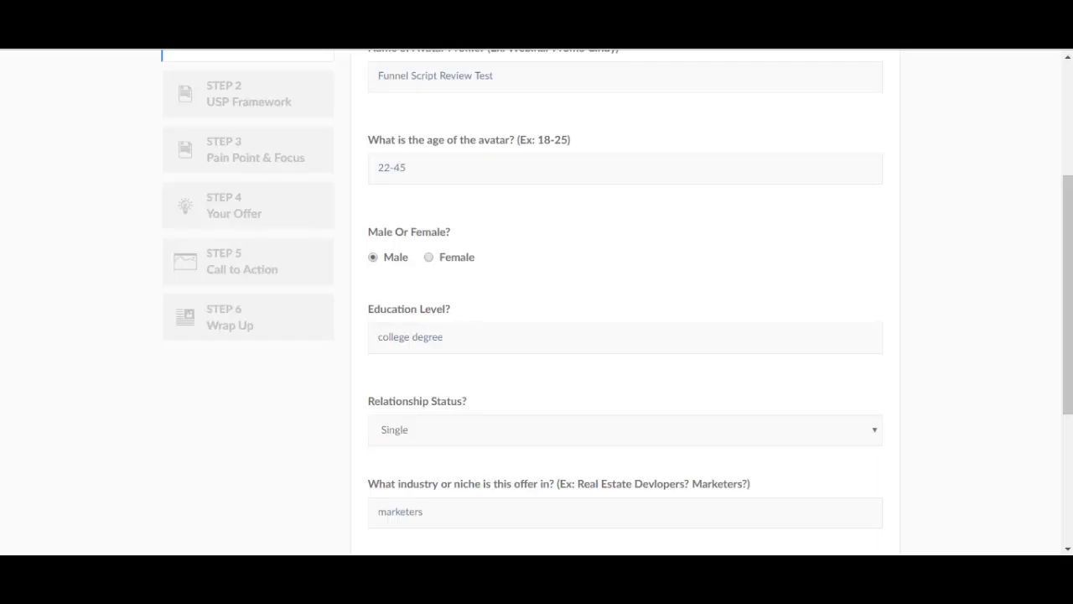
pyautogui.scroll(-1, 625, 302)
pyautogui.scroll(1, 624, 302)
pyautogui.scroll(-1, 624, 302)
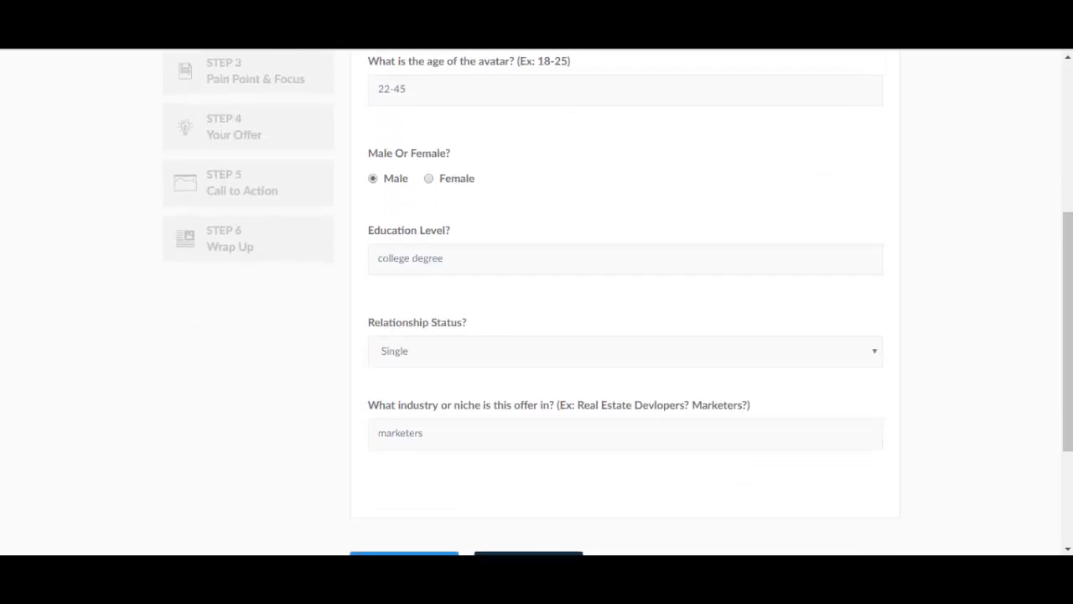
pyautogui.scroll(-1, 624, 302)
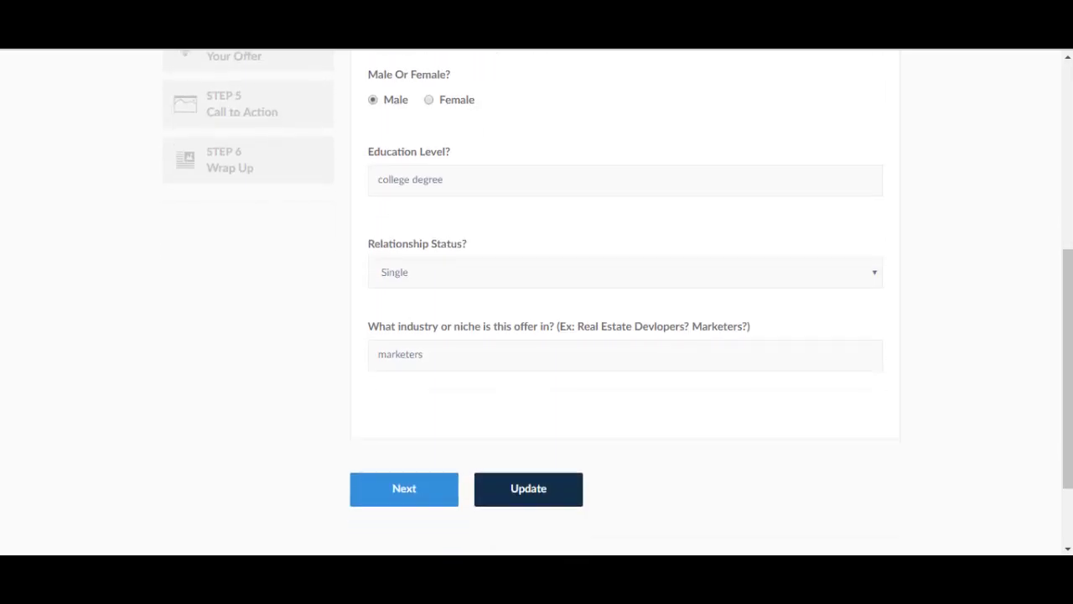
pyautogui.scroll(1, 625, 301)
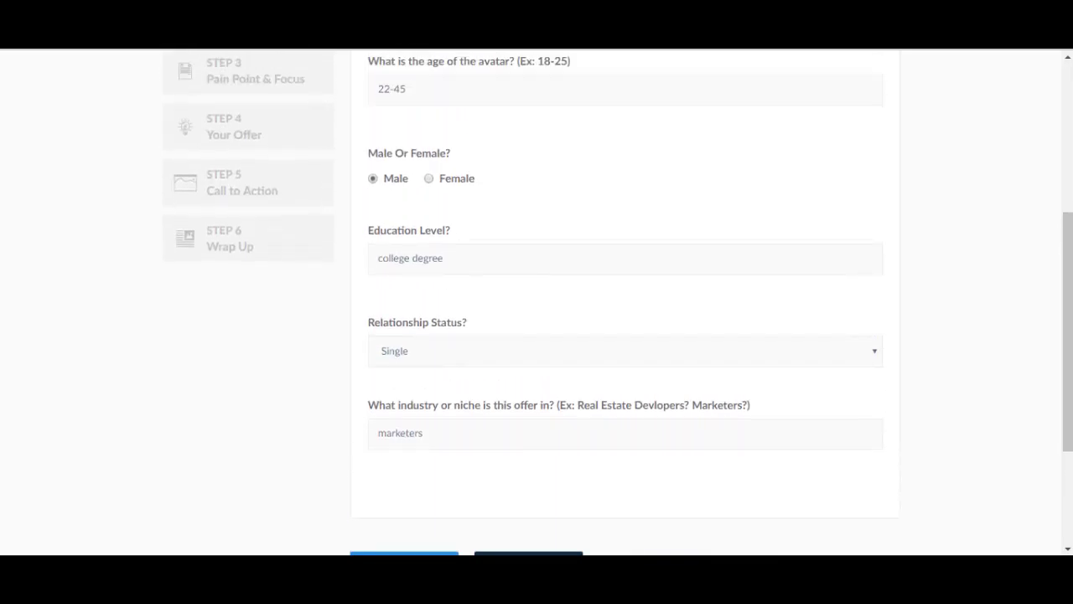
pyautogui.scroll(1, 624, 302)
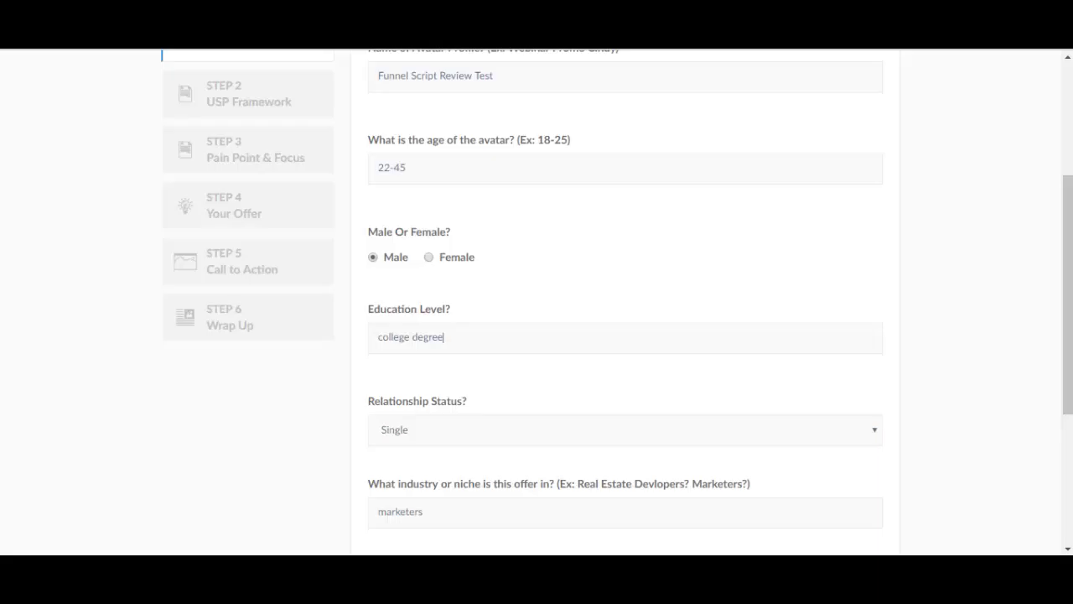
pyautogui.scroll(-1, 625, 302)
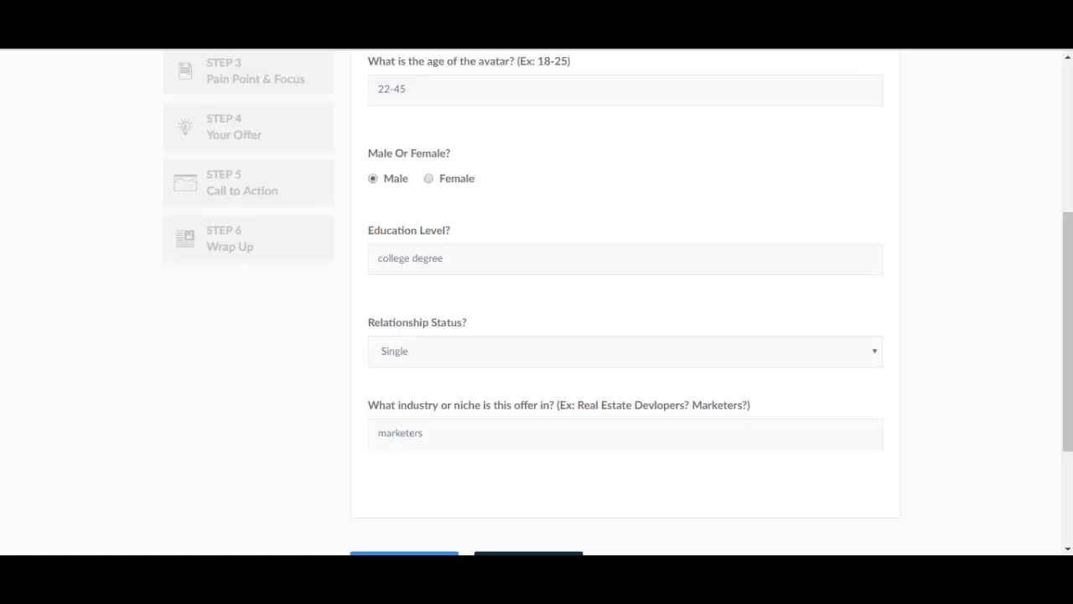
pyautogui.scroll(-2, 625, 301)
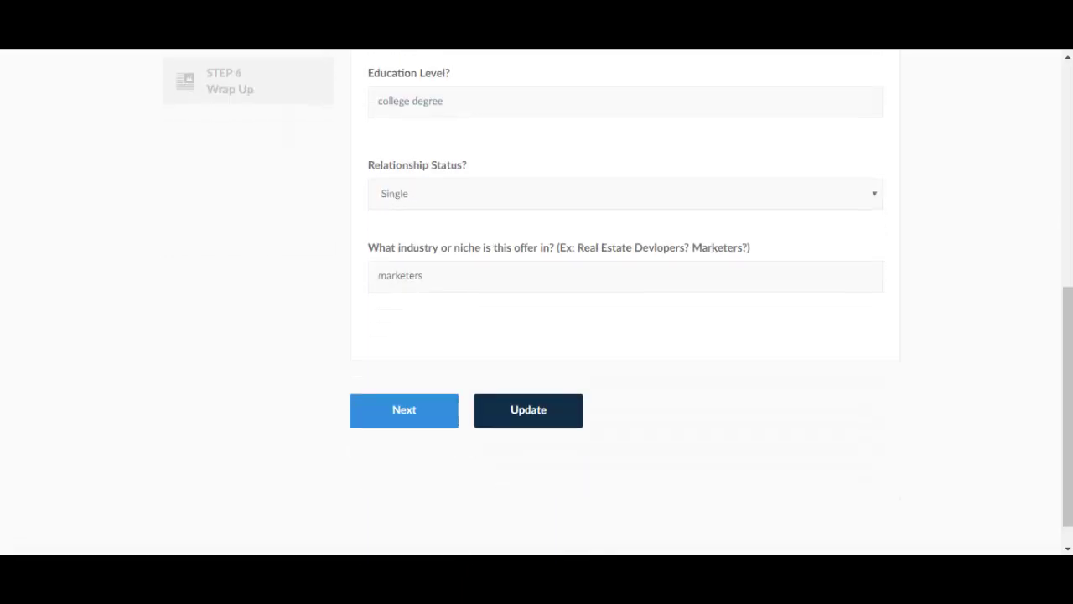
# Look at the Relationship Status choices, keeping Single, and check the industry or niche answer below it
pyautogui.click(624, 193)
pyautogui.click(394, 216)
pyautogui.click(624, 194)
pyautogui.press('Escape')
pyautogui.scroll(1, 537, 302)
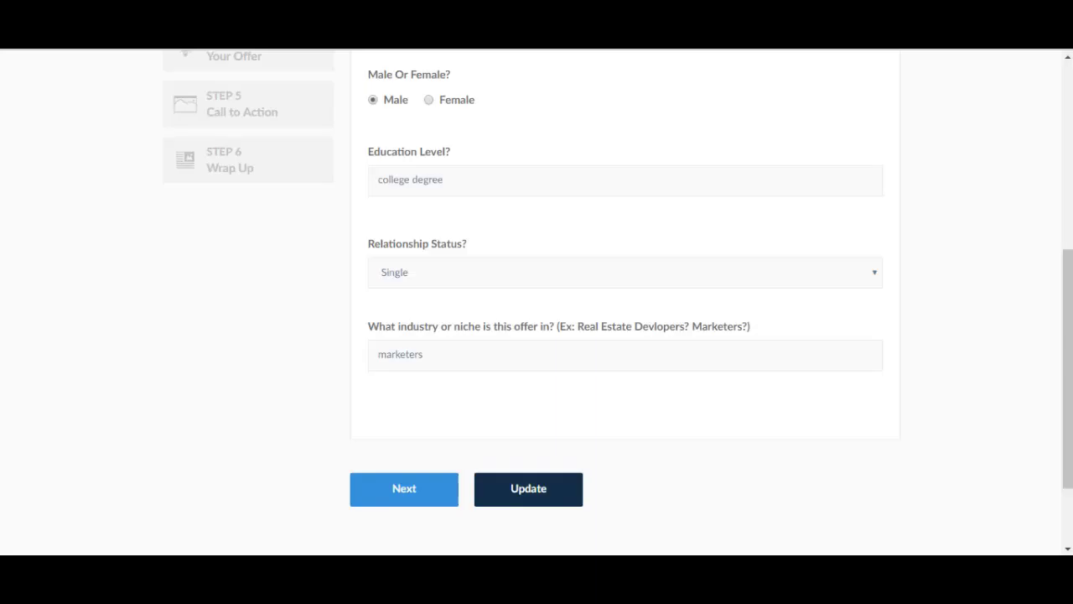
pyautogui.scroll(-1, 536, 301)
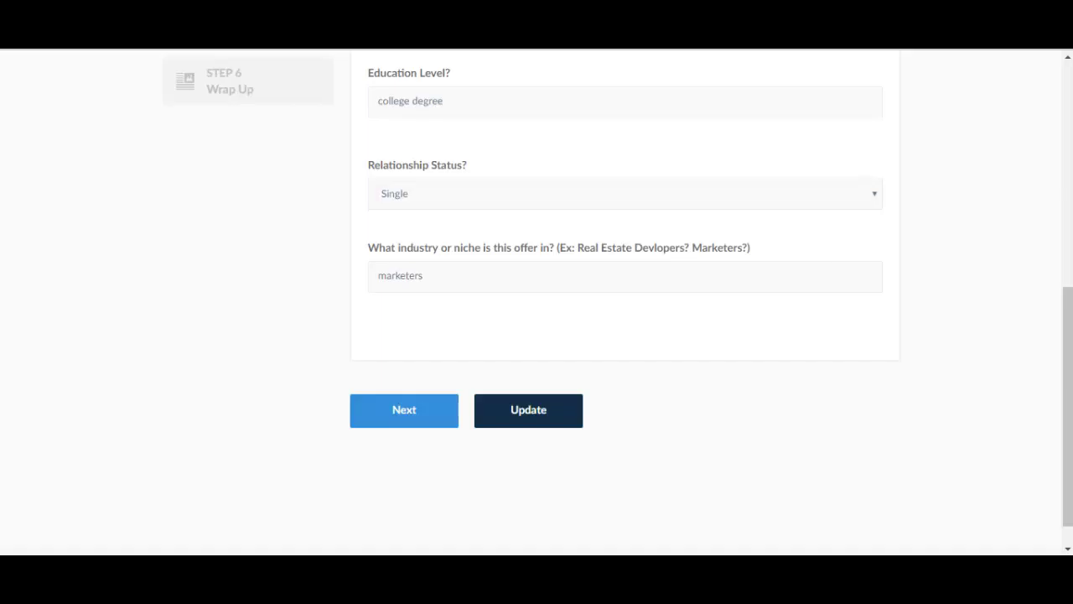
# Advance to the USP Framework step and read its answers from The Epiphany Moment through the benefits they really want
pyautogui.click(404, 410)
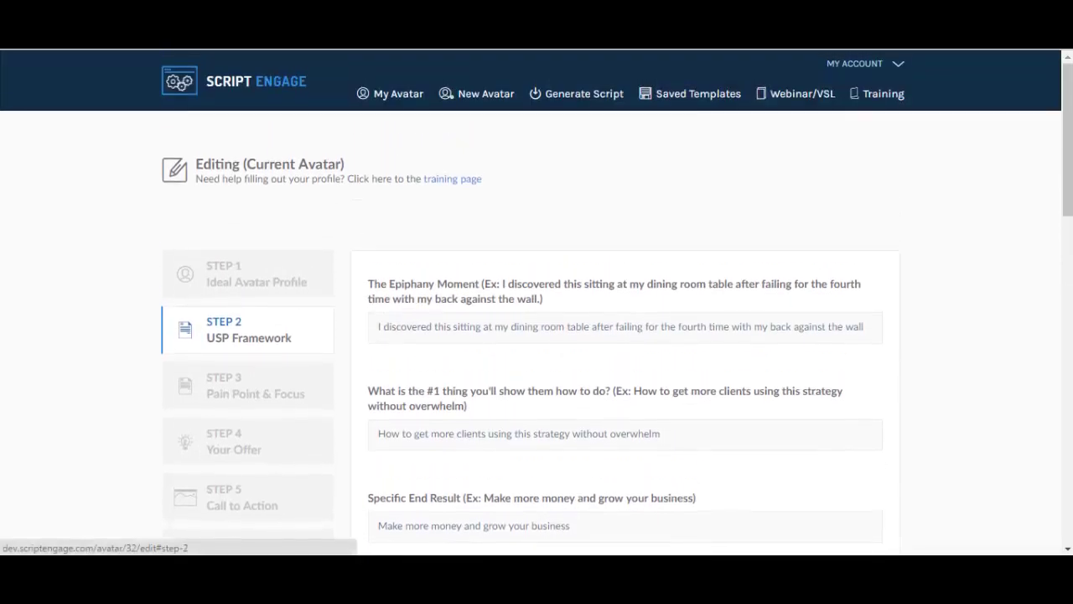
pyautogui.scroll(-1, 537, 301)
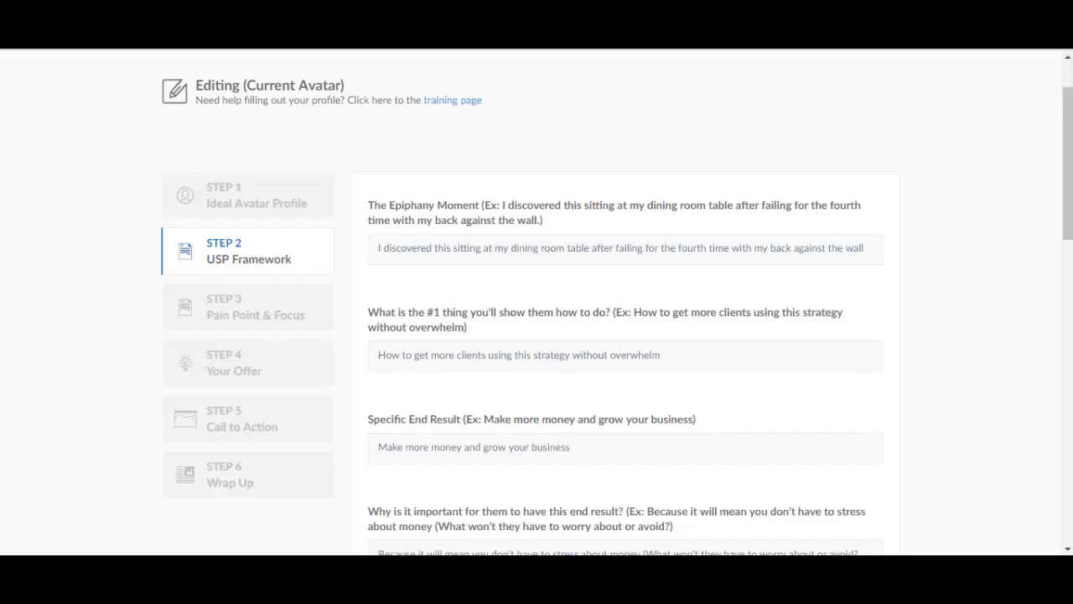
pyautogui.scroll(-2, 617, 301)
pyautogui.scroll(-1, 617, 303)
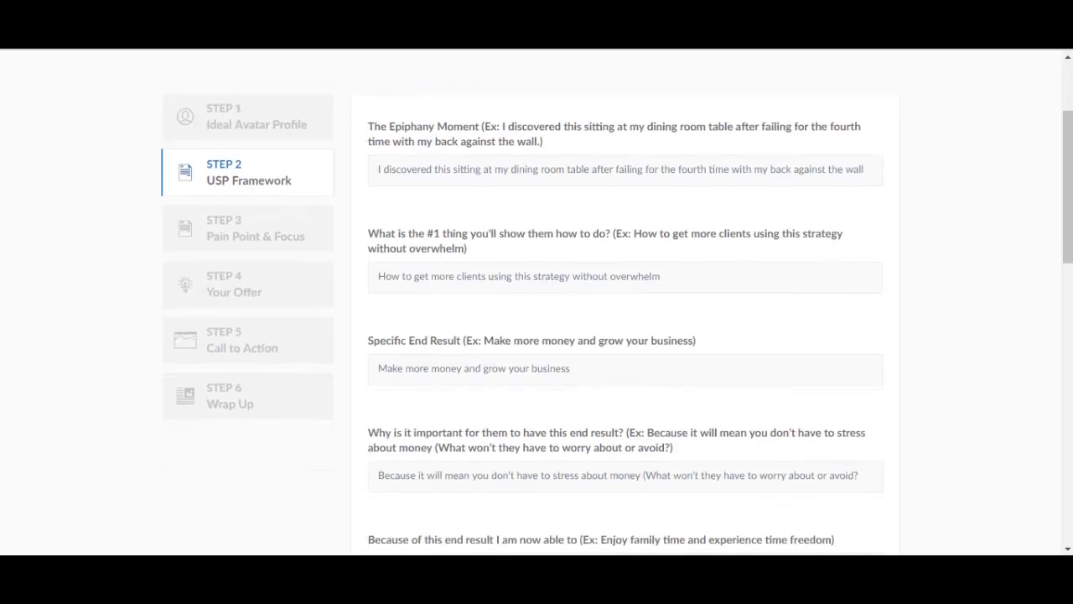
pyautogui.scroll(-1, 617, 302)
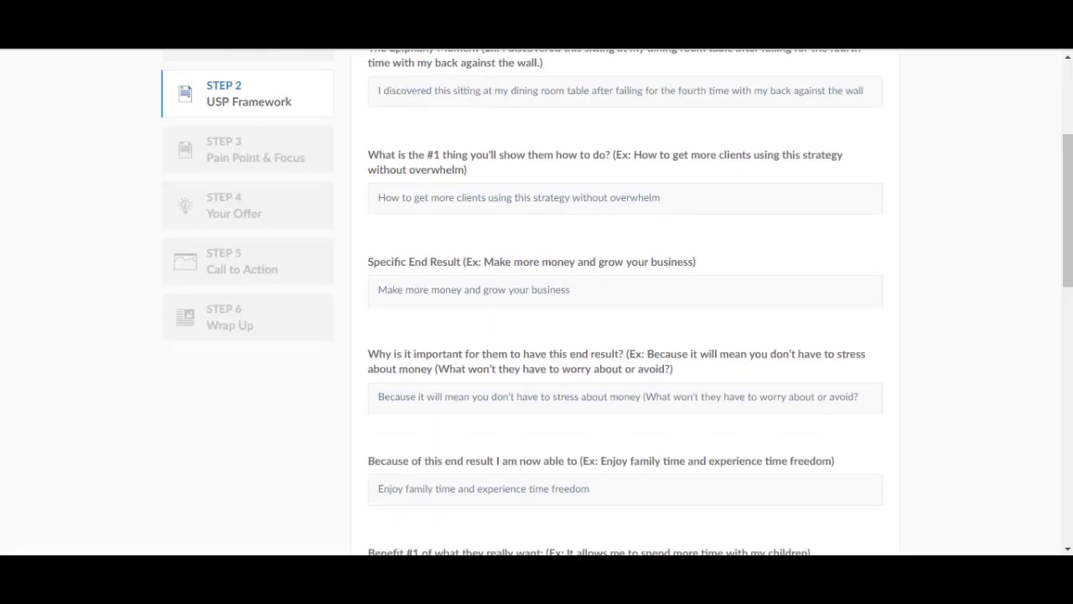
pyautogui.scroll(-1, 616, 303)
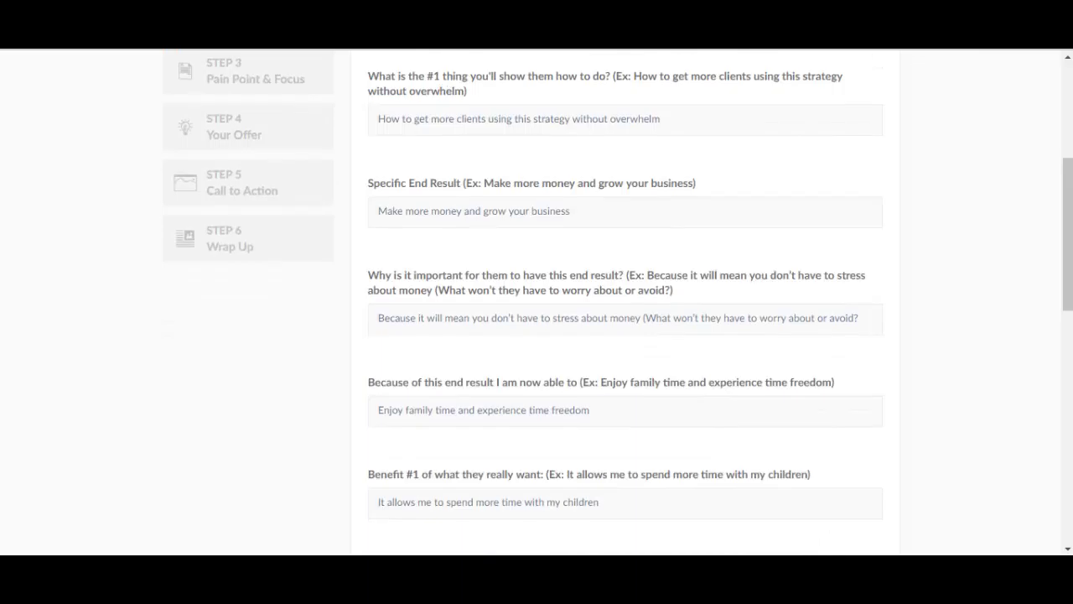
pyautogui.scroll(-2, 617, 303)
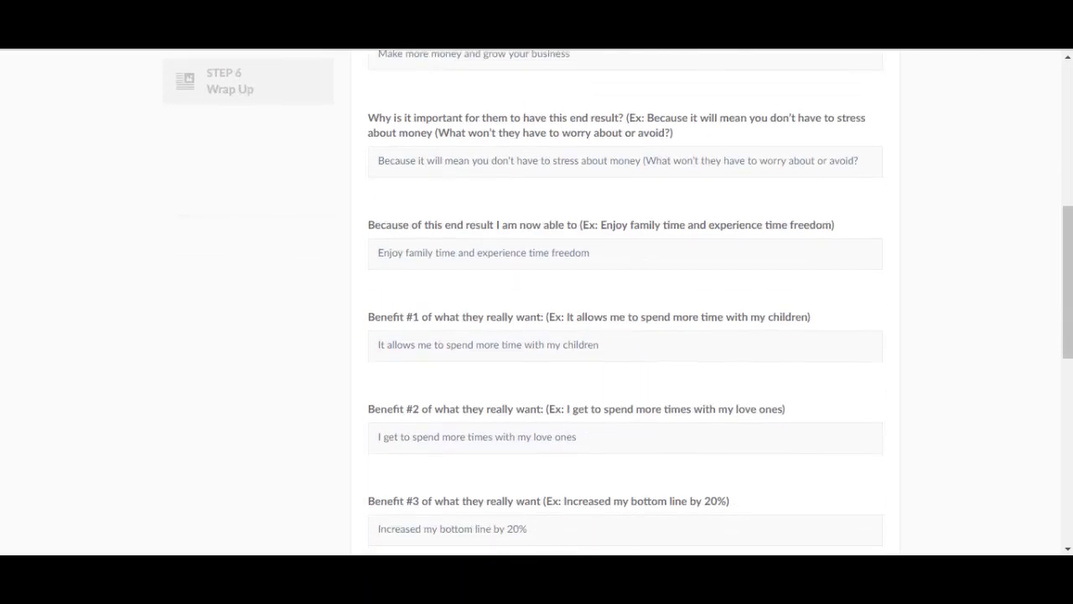
# Go over the USP Framework answers again from the beginning through the personal story related to the offer
pyautogui.scroll(6, 617, 302)
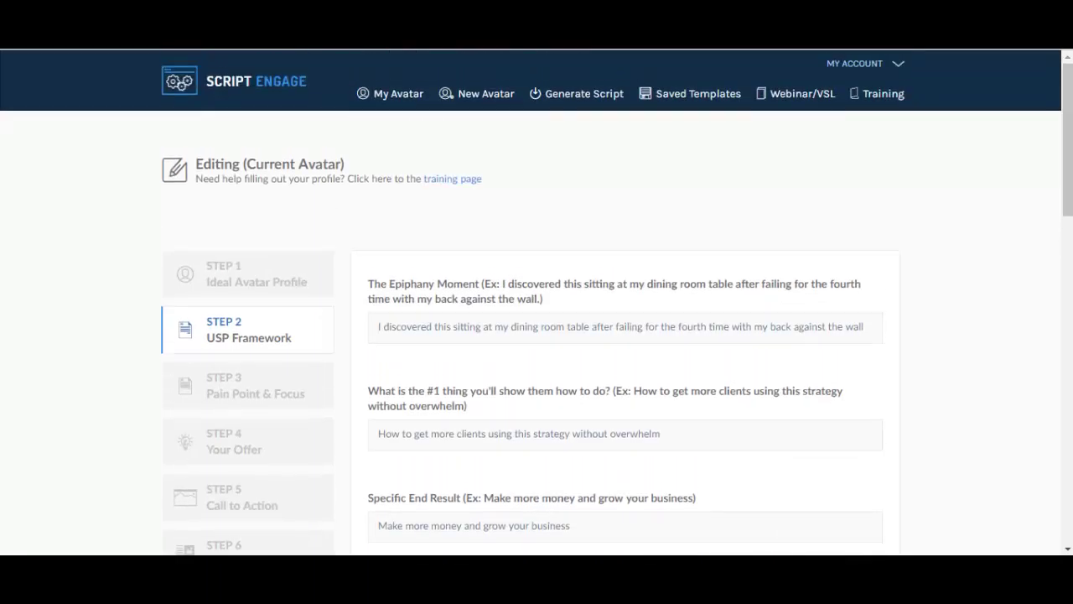
pyautogui.scroll(-5, 617, 303)
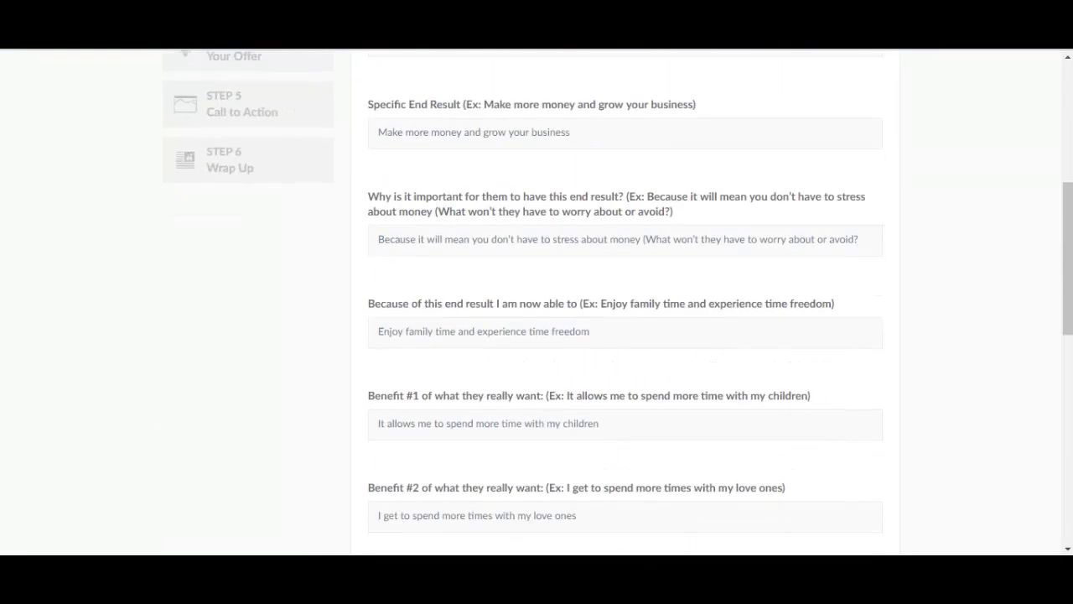
pyautogui.scroll(5, 617, 303)
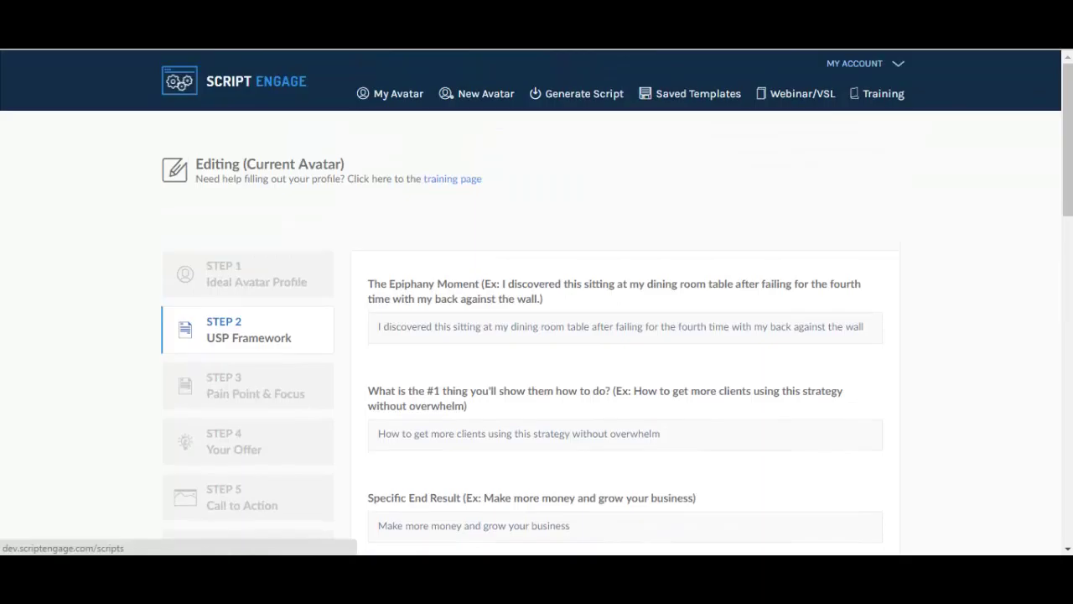
pyautogui.scroll(-4, 617, 303)
pyautogui.scroll(-1, 617, 303)
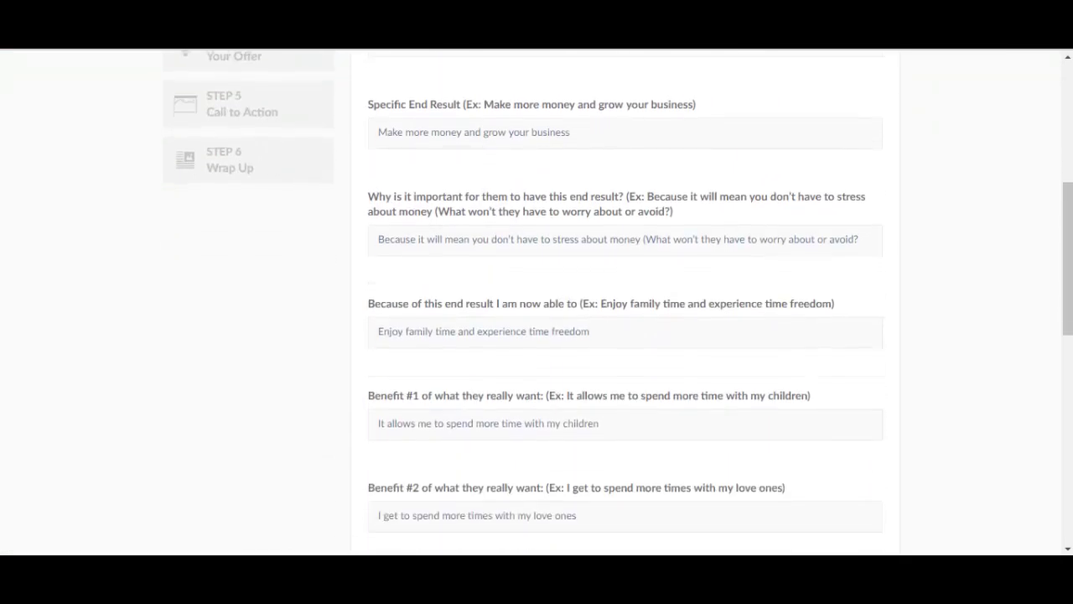
pyautogui.scroll(-1, 617, 303)
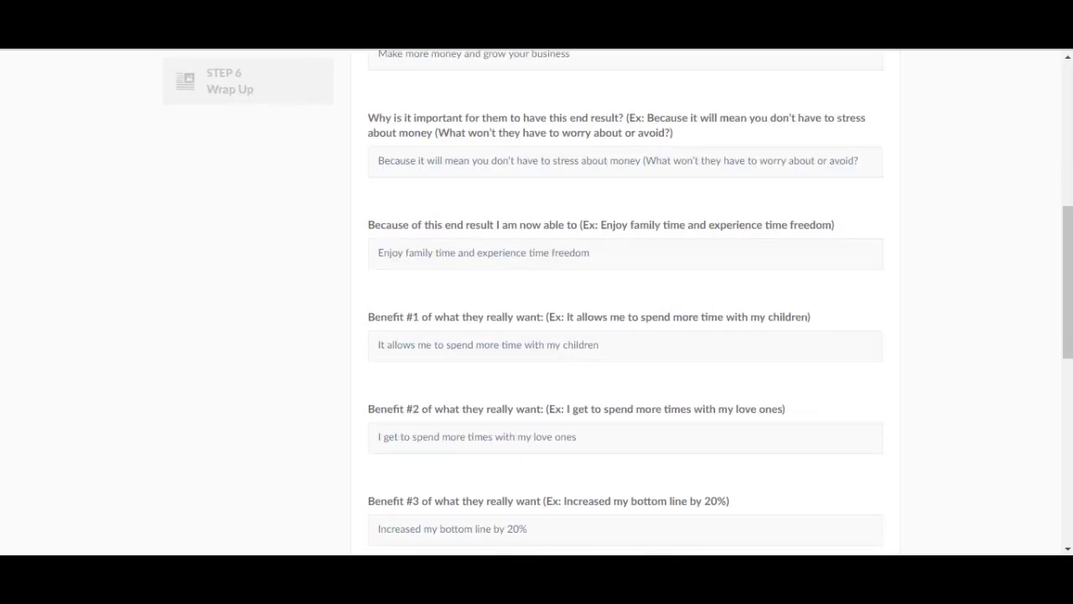
pyautogui.scroll(-4, 617, 302)
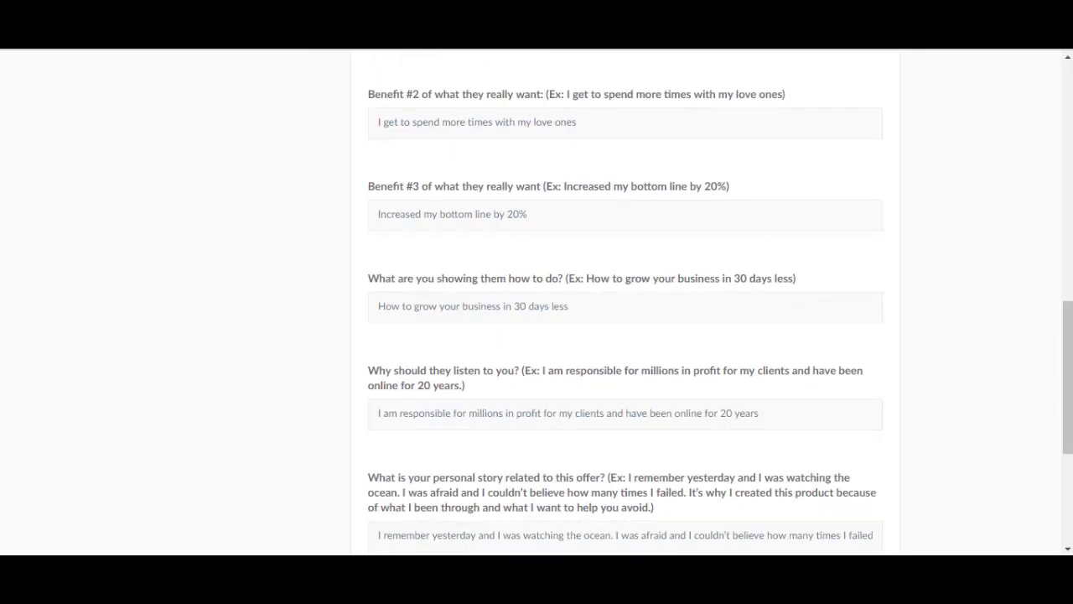
pyautogui.scroll(-1, 617, 302)
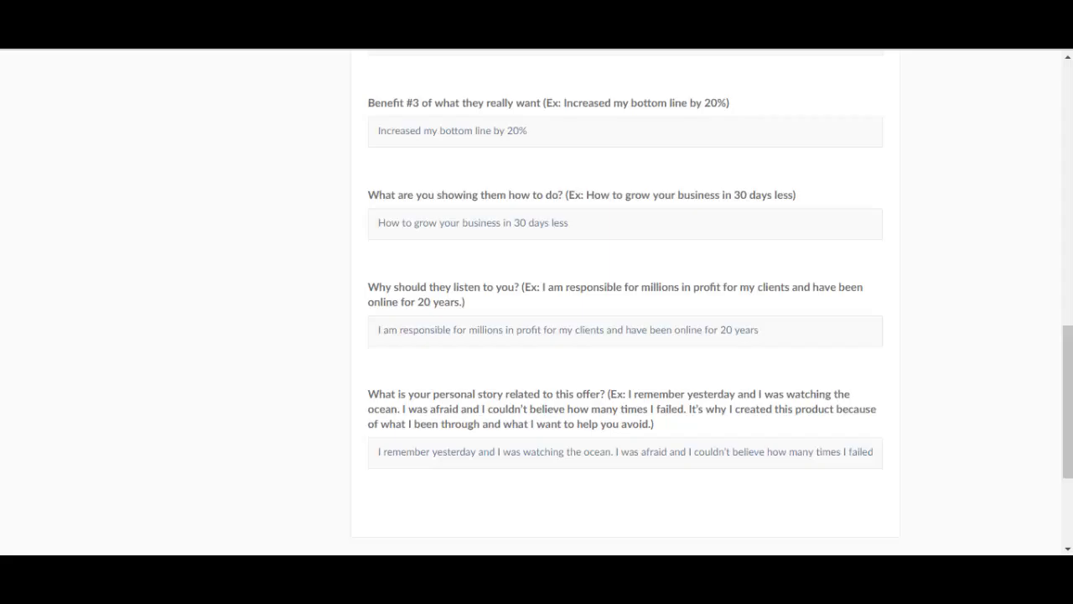
pyautogui.scroll(-1, 617, 303)
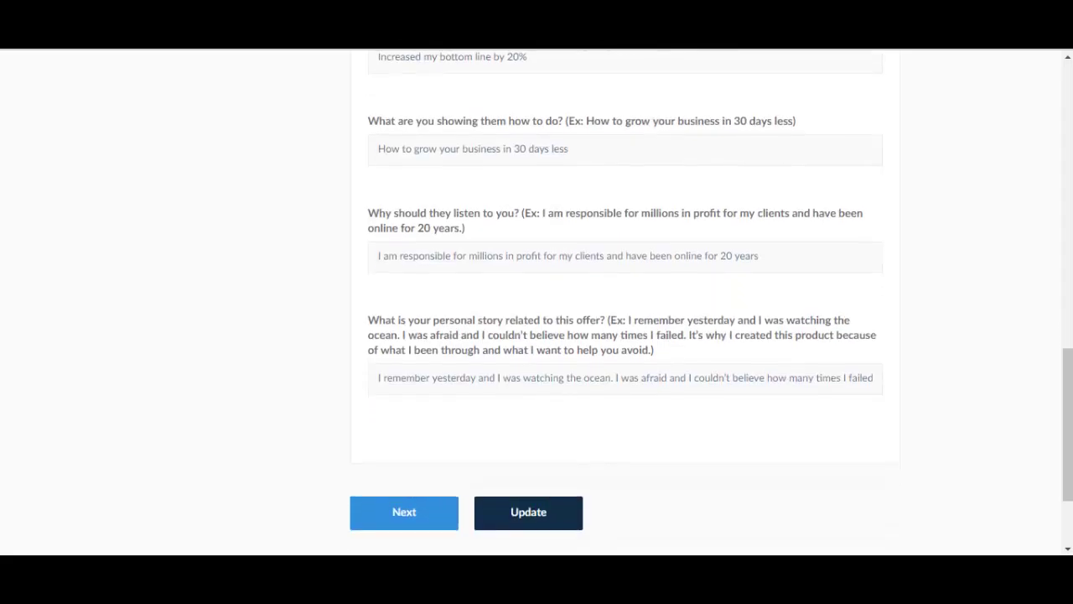
# Advance to the Pain Point & Focus step and review its answers on pains, major problems, roadblocks and the cost of no solution
pyautogui.click(404, 511)
pyautogui.scroll(5, 617, 302)
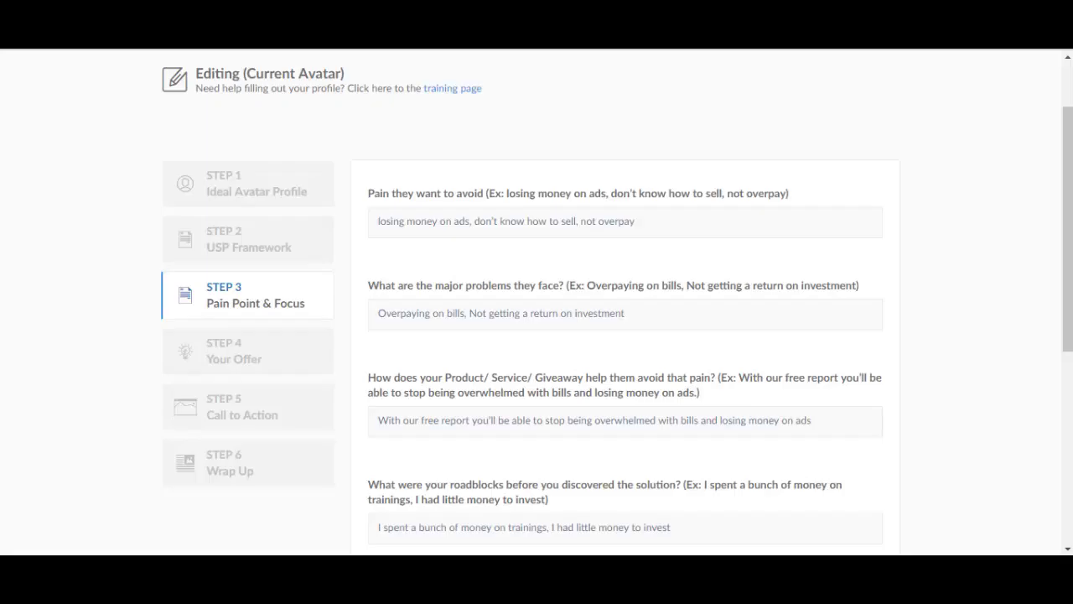
pyautogui.scroll(-1, 537, 335)
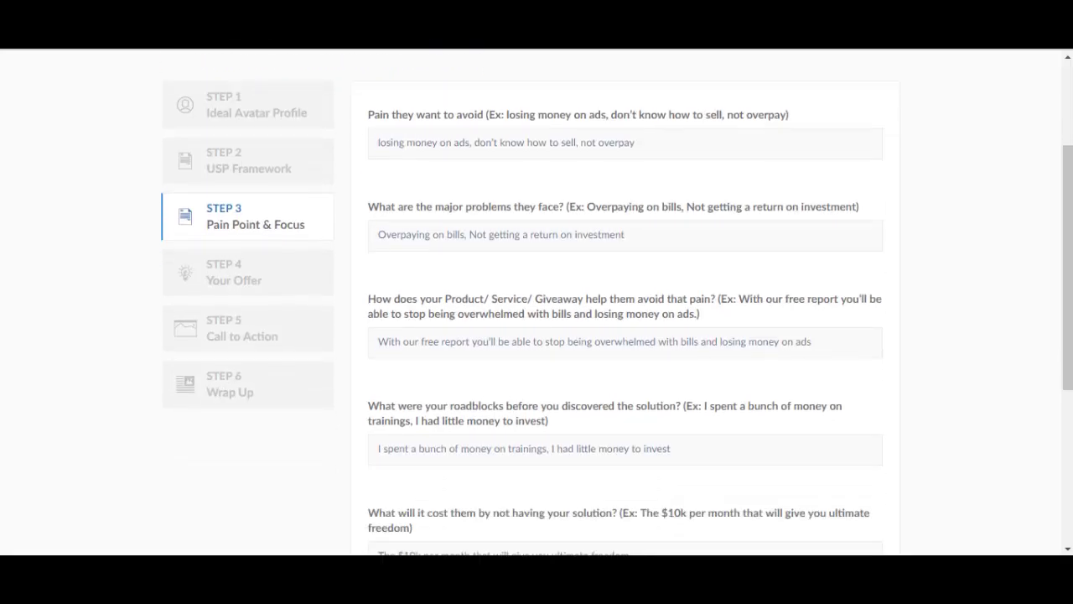
pyautogui.scroll(-1, 536, 336)
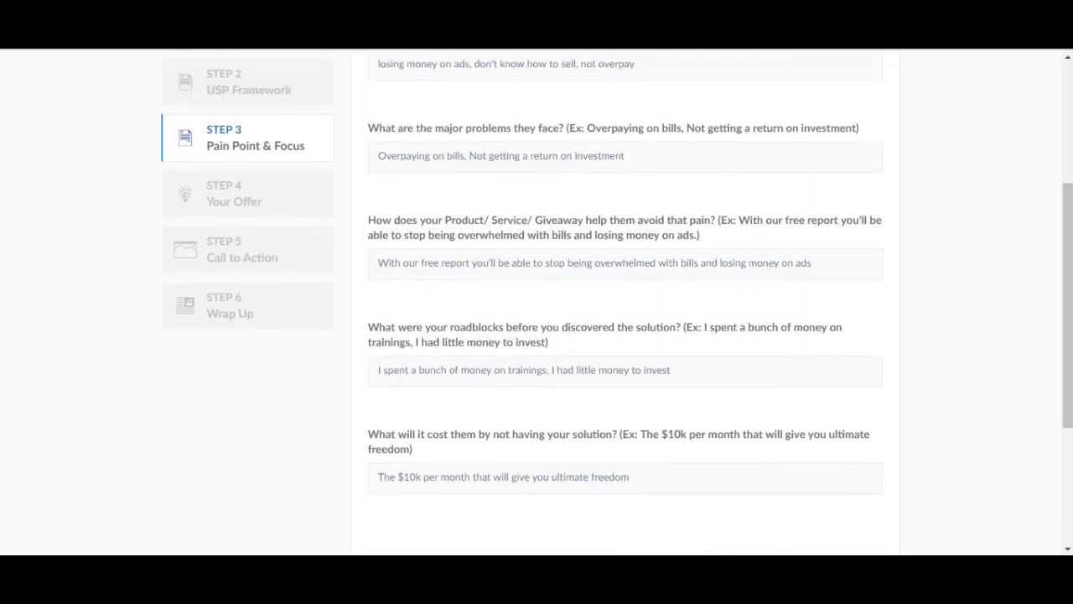
pyautogui.scroll(-2, 536, 335)
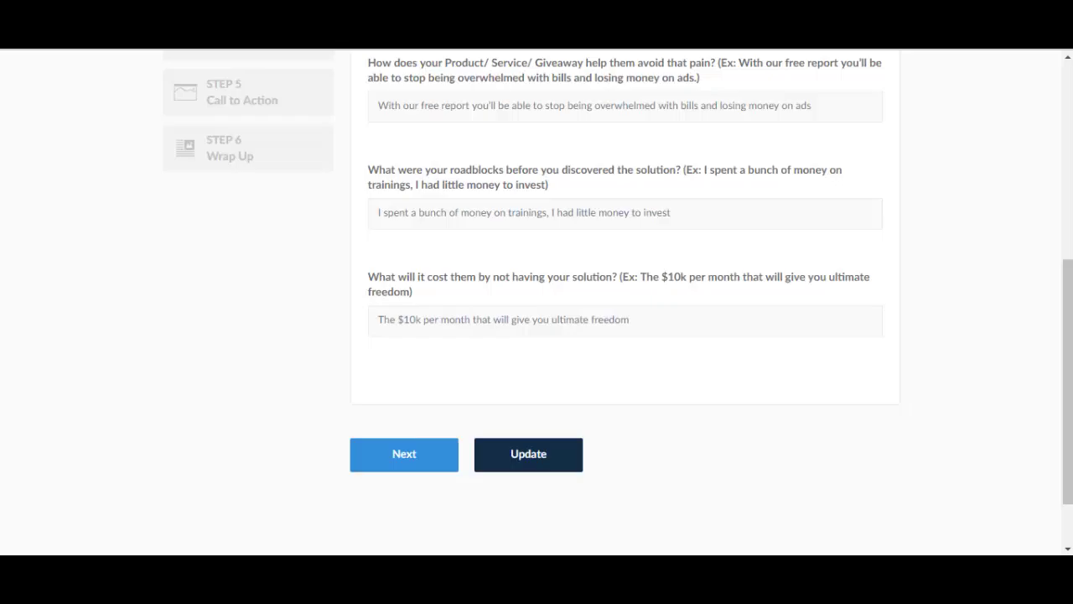
pyautogui.scroll(1, 617, 301)
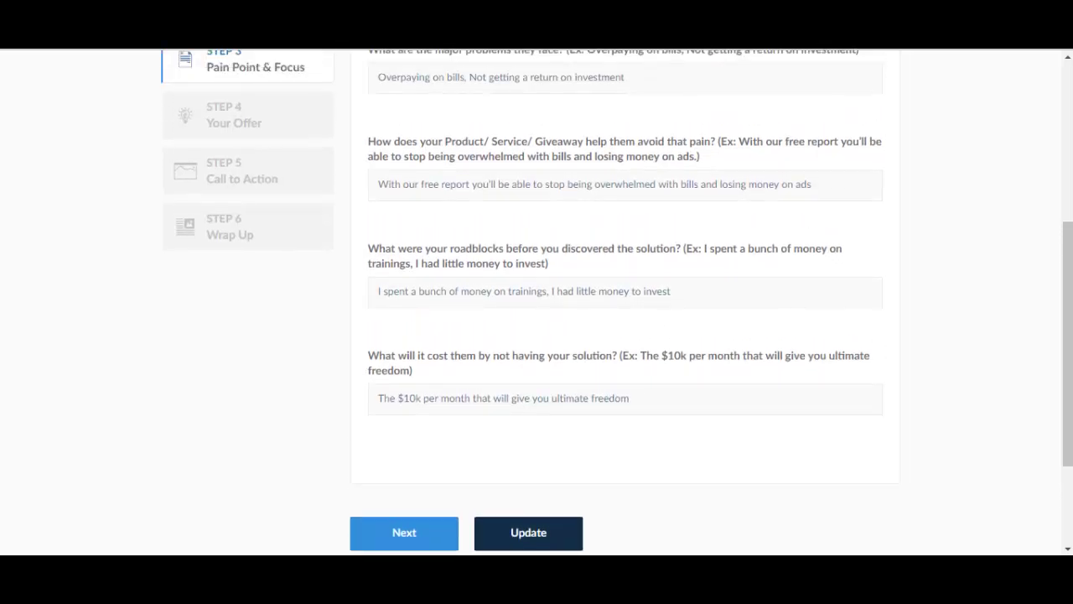
pyautogui.scroll(4, 617, 300)
pyautogui.scroll(-4, 616, 300)
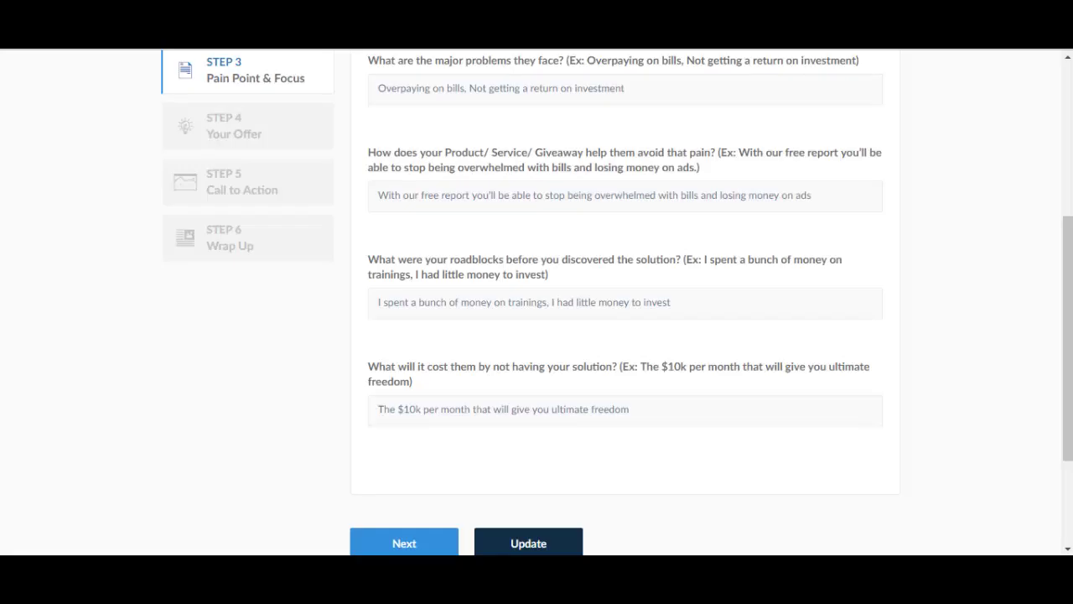
pyautogui.scroll(-2, 617, 302)
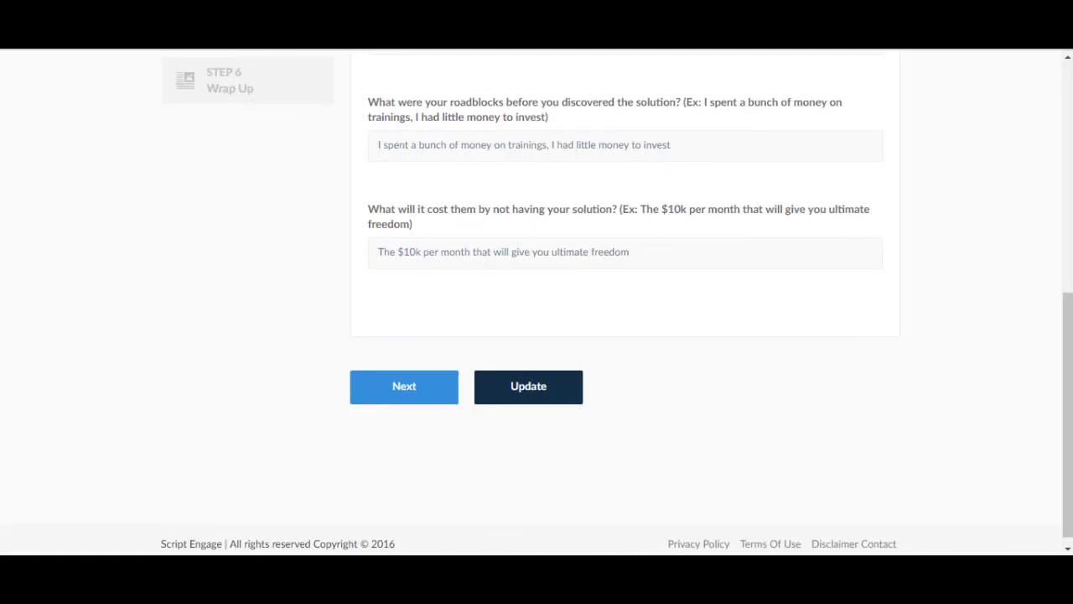
# Advance to the Your Offer step and review its answers from the offer's writer through the offer components and guarantee
pyautogui.click(403, 386)
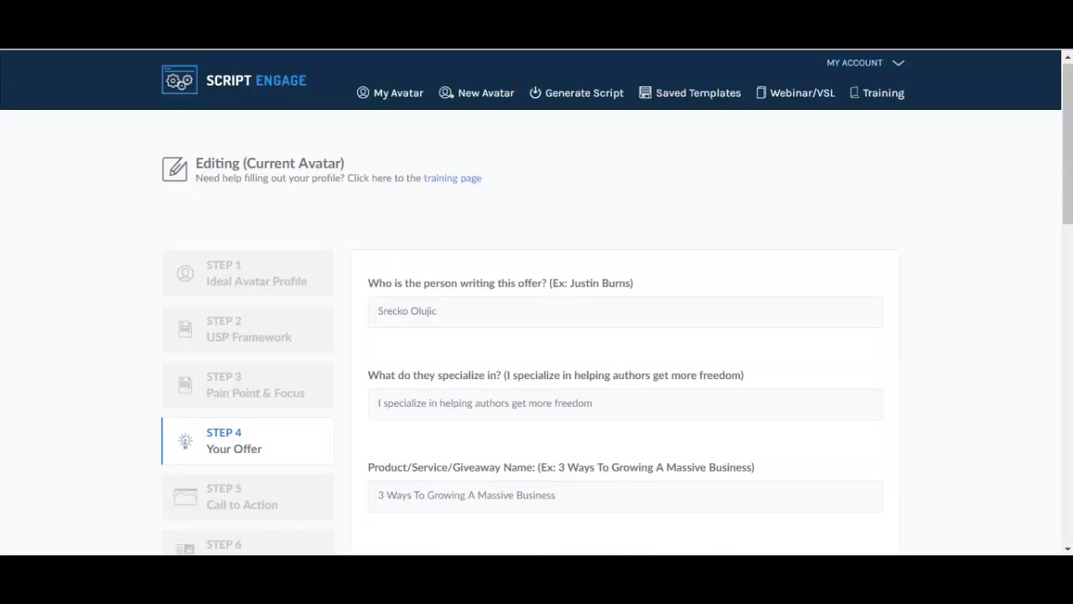
pyautogui.scroll(-2, 536, 302)
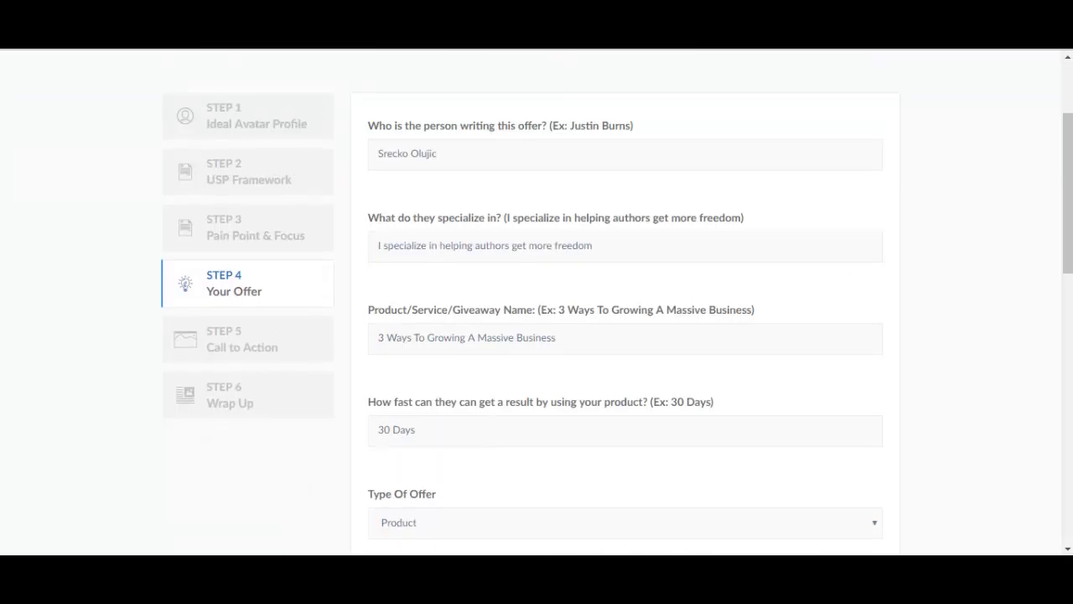
pyautogui.scroll(-1, 537, 302)
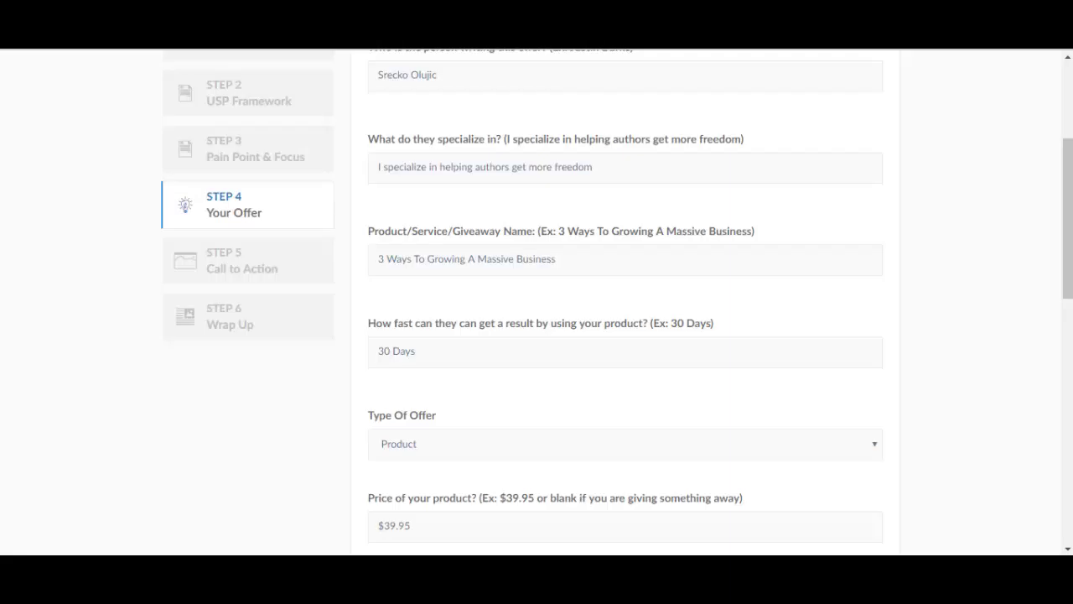
pyautogui.scroll(-3, 536, 302)
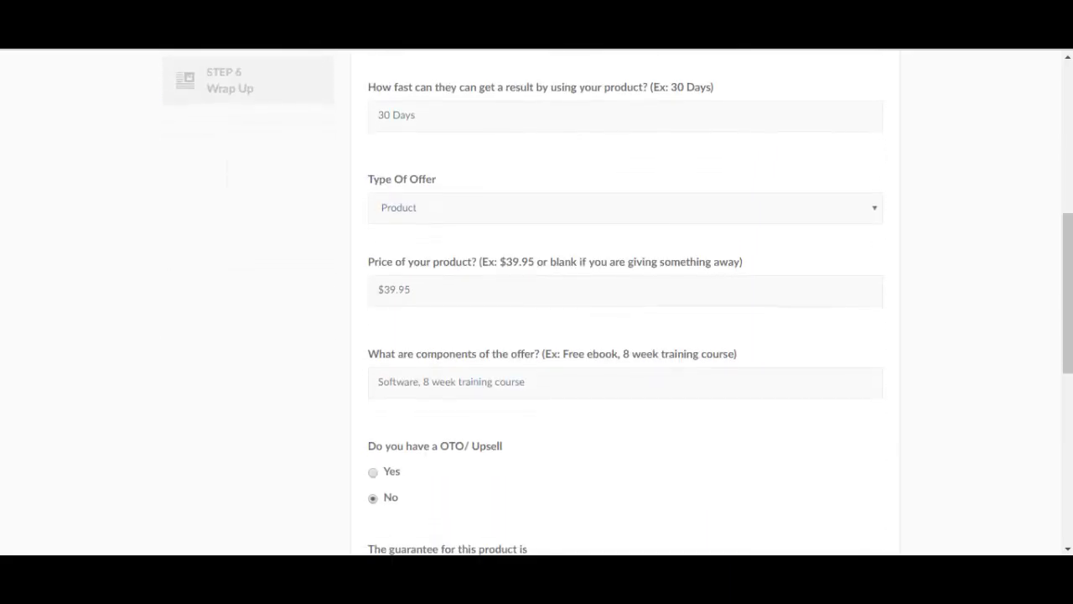
pyautogui.scroll(-2, 625, 301)
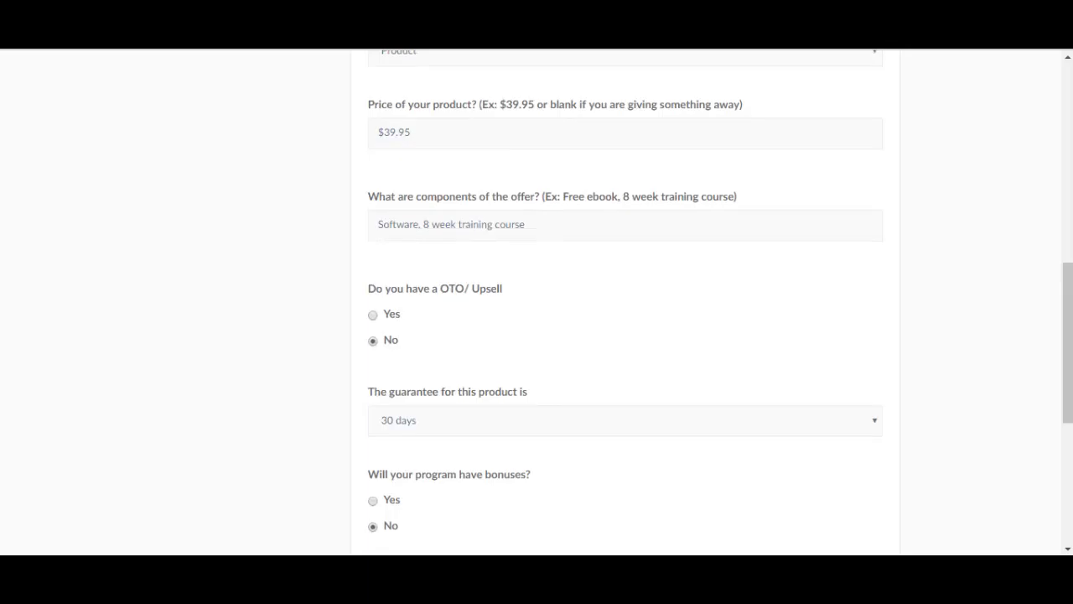
# Switch the OTO/Upsell answer to Yes to examine its price and components fields, and set it back to No
pyautogui.click(372, 314)
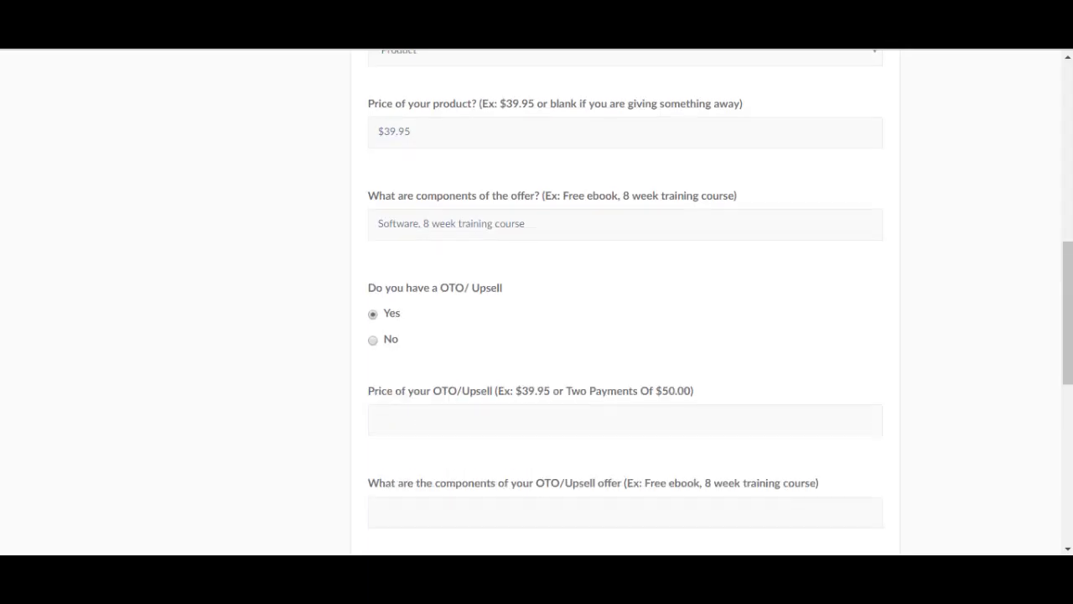
pyautogui.scroll(-1, 625, 302)
pyautogui.scroll(-1, 624, 302)
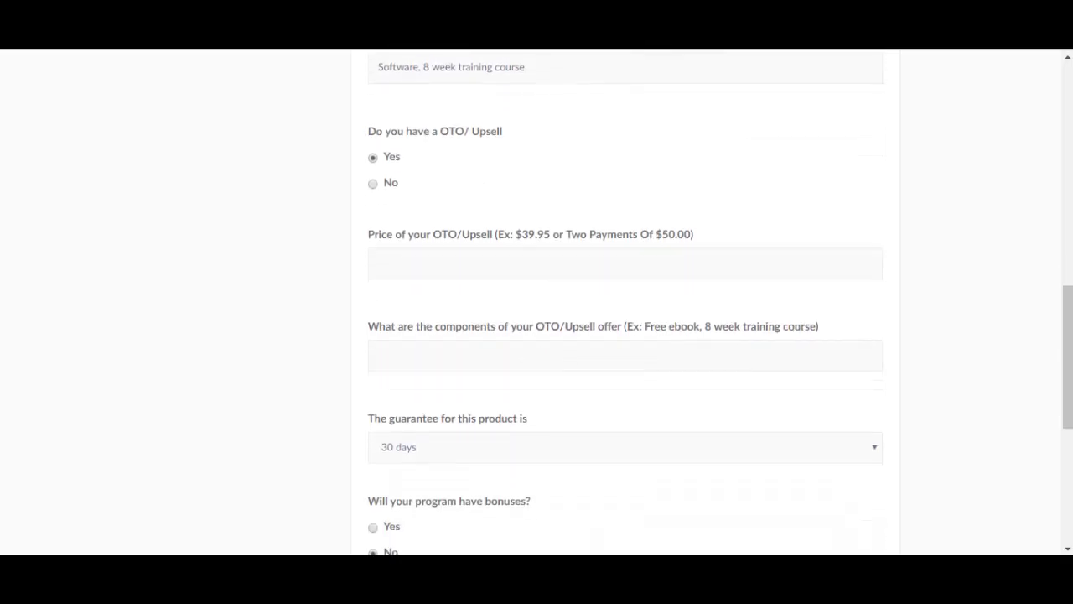
pyautogui.scroll(-2, 624, 302)
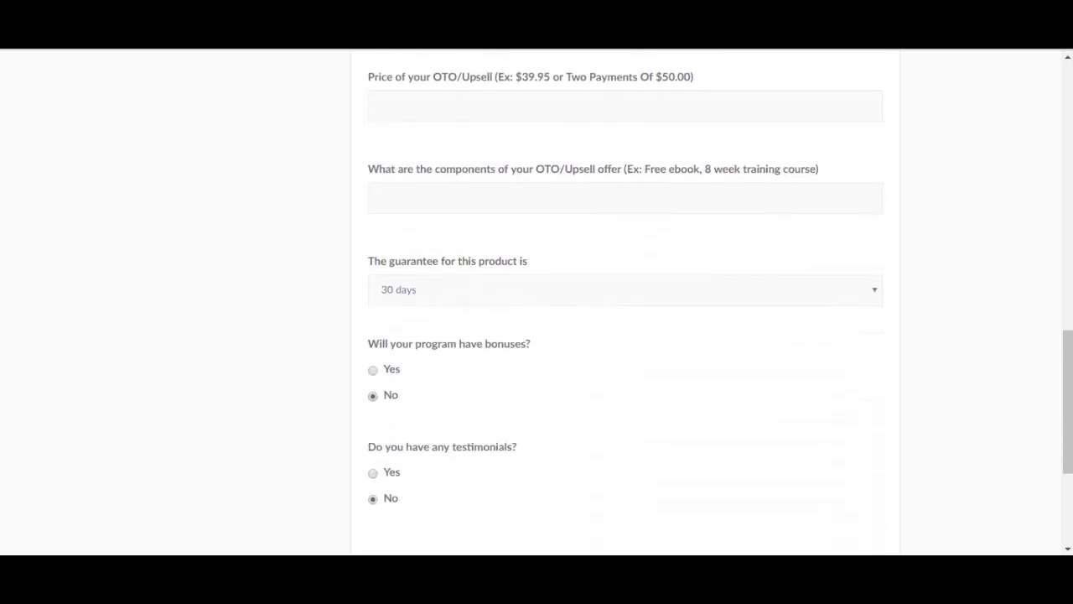
pyautogui.scroll(3, 624, 302)
pyautogui.click(373, 261)
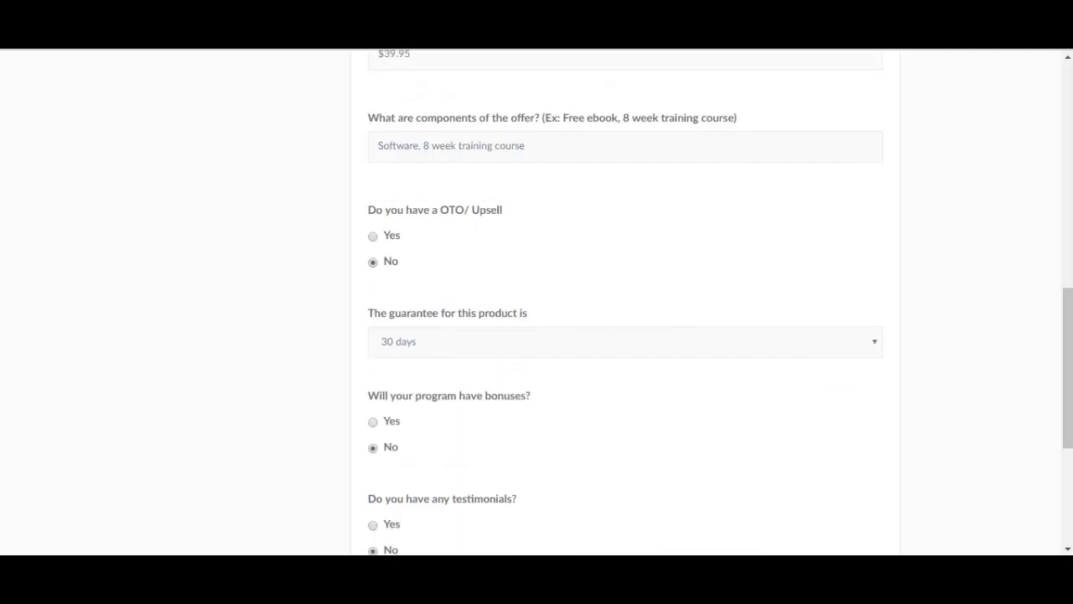
# Switch the program bonuses answer to Yes to examine the bonus count, title, summary and value fields, and set it back to No
pyautogui.scroll(-3, 625, 302)
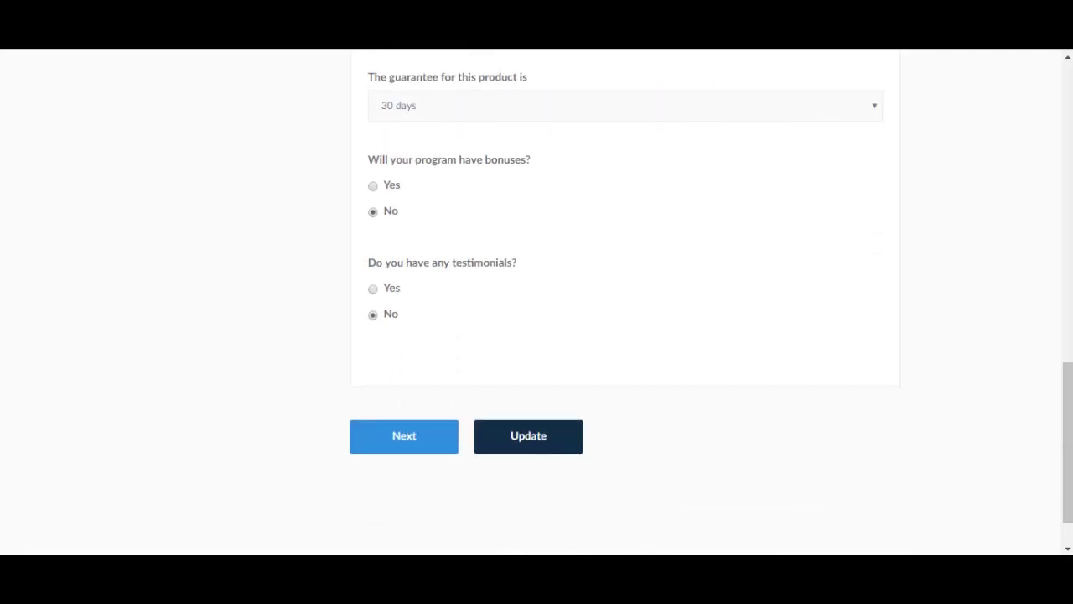
pyautogui.click(373, 185)
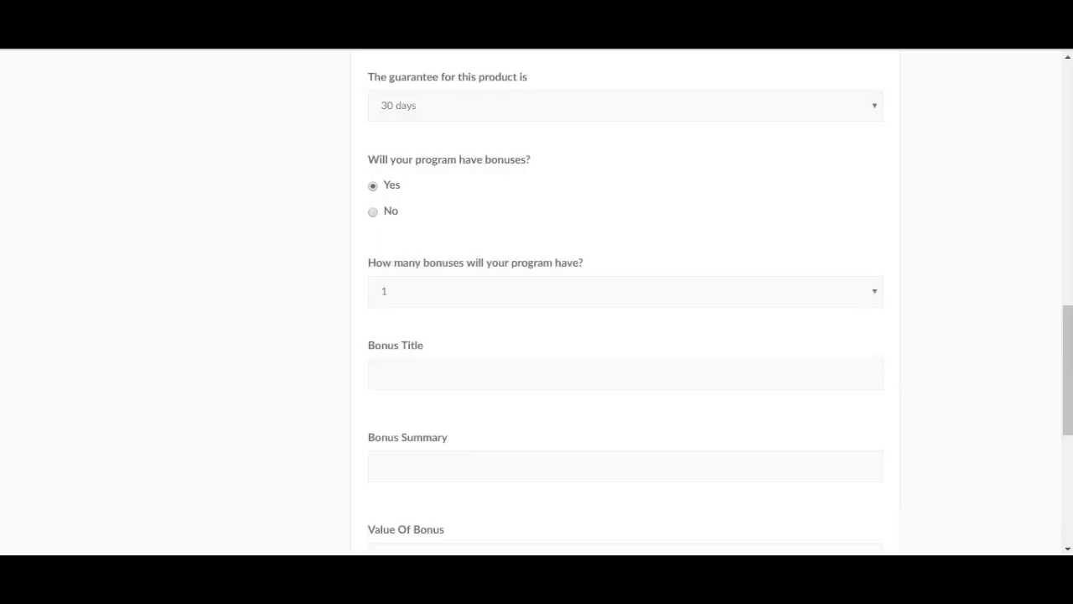
pyautogui.scroll(-1, 625, 301)
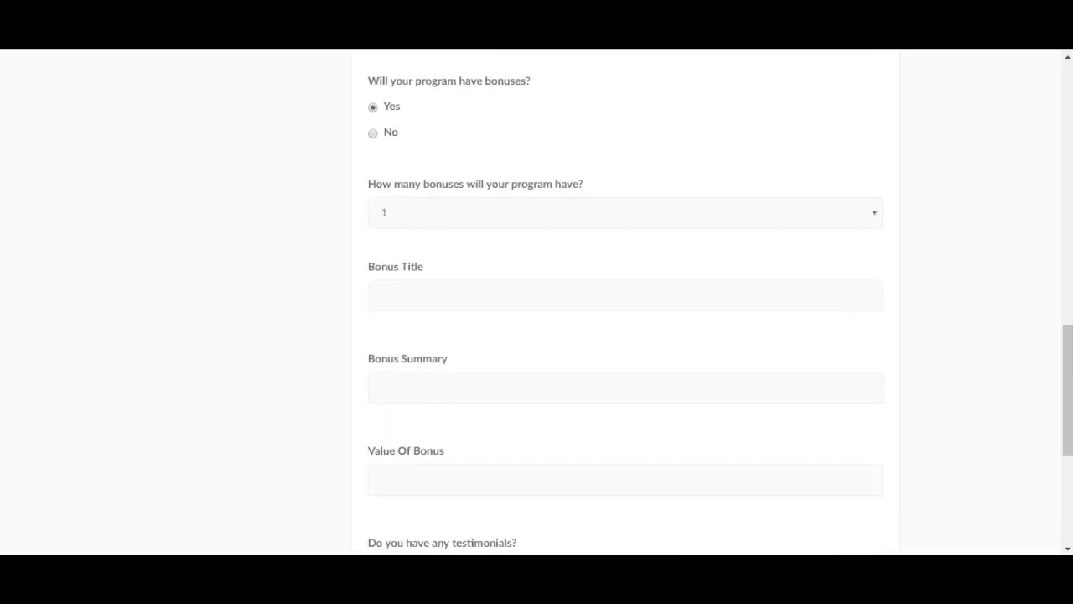
pyautogui.scroll(-2, 624, 302)
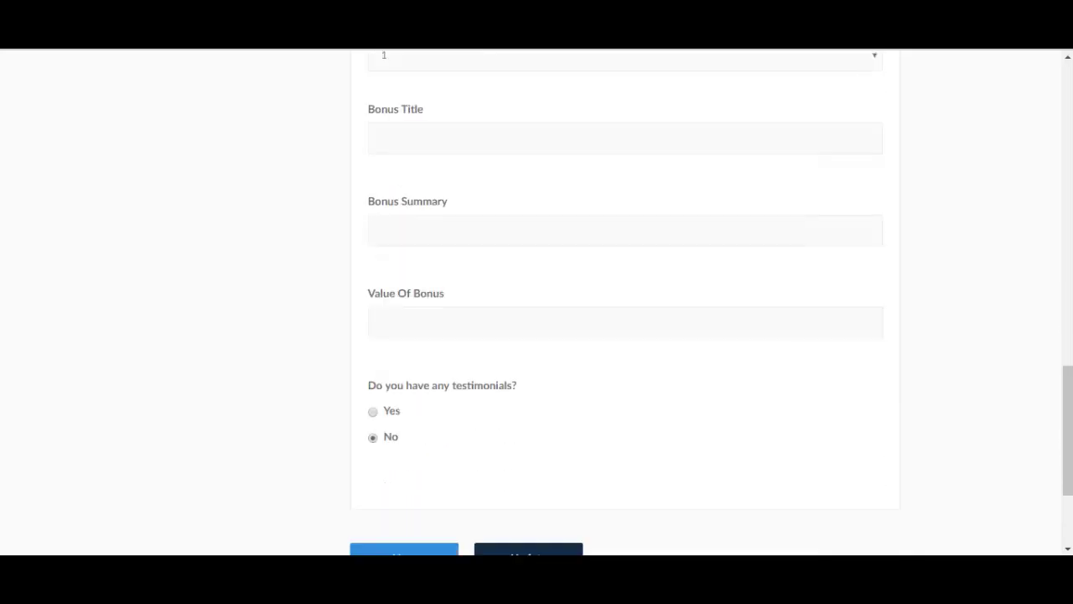
pyautogui.scroll(2, 624, 301)
pyautogui.scroll(1, 624, 301)
pyautogui.click(373, 132)
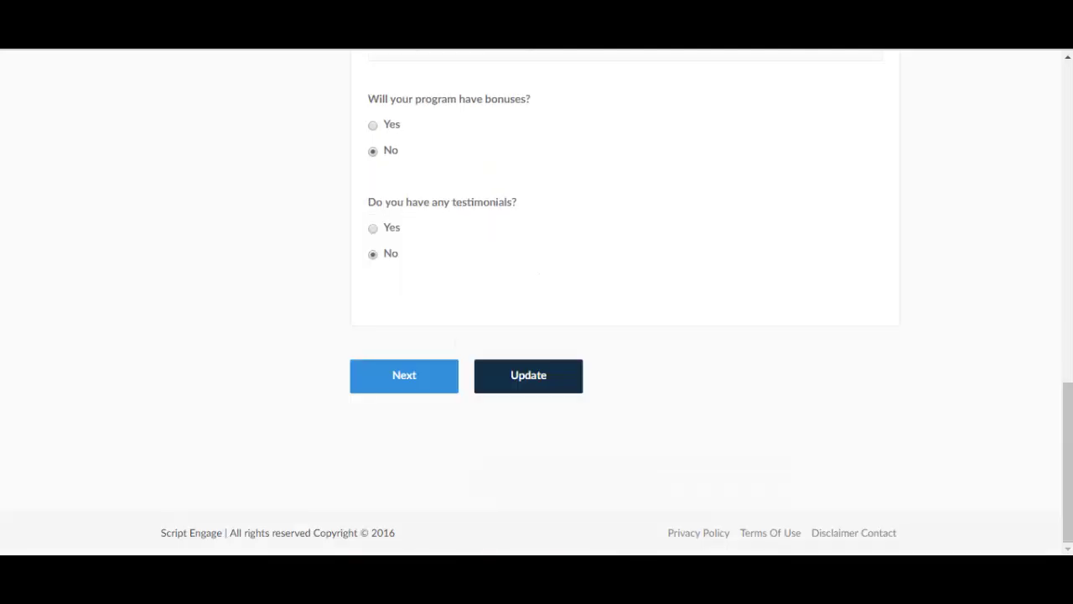
# Switch the testimonials answer to Yes to examine its count, title and summary fields, and set it back to No
pyautogui.click(373, 228)
pyautogui.scroll(-1, 625, 302)
pyautogui.scroll(1, 625, 302)
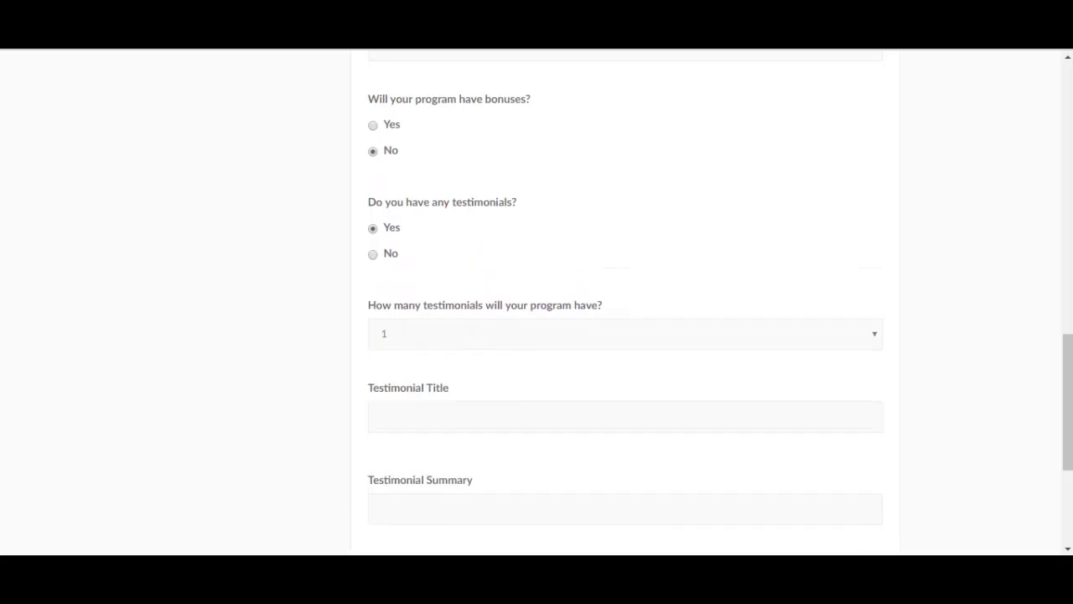
pyautogui.click(373, 254)
# Advance to the Call to Action step and look at the choices for the ad's prospect action, keeping Learn More
pyautogui.click(404, 374)
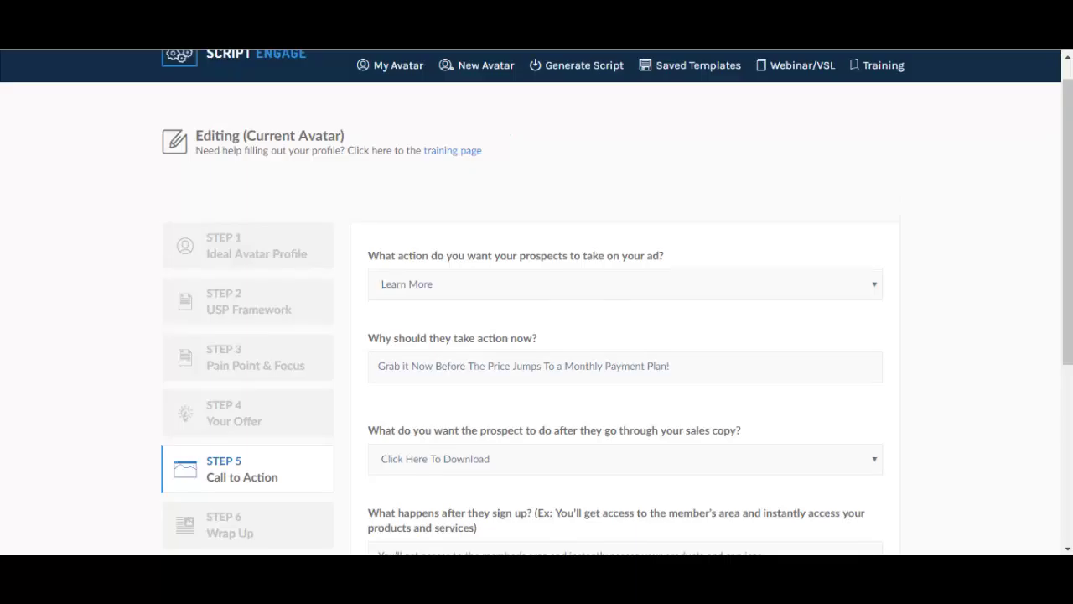
pyautogui.click(625, 283)
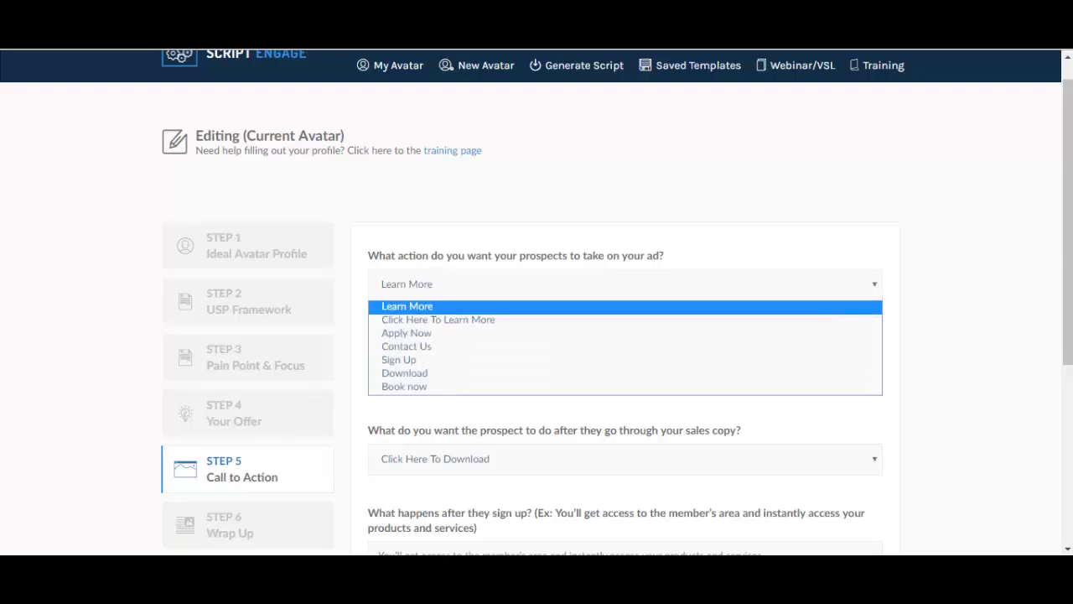
pyautogui.click(406, 306)
pyautogui.scroll(-1, 536, 302)
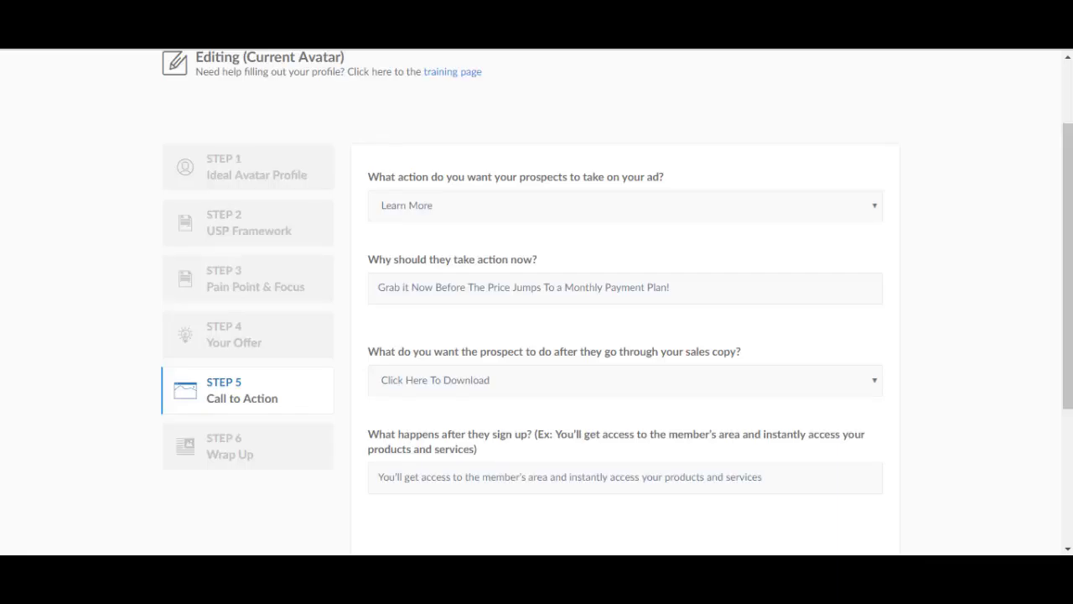
# Look at the choices for what prospects do after the sales copy, keeping Click Here To Download, and check the sign-up answer
pyautogui.scroll(-1, 537, 302)
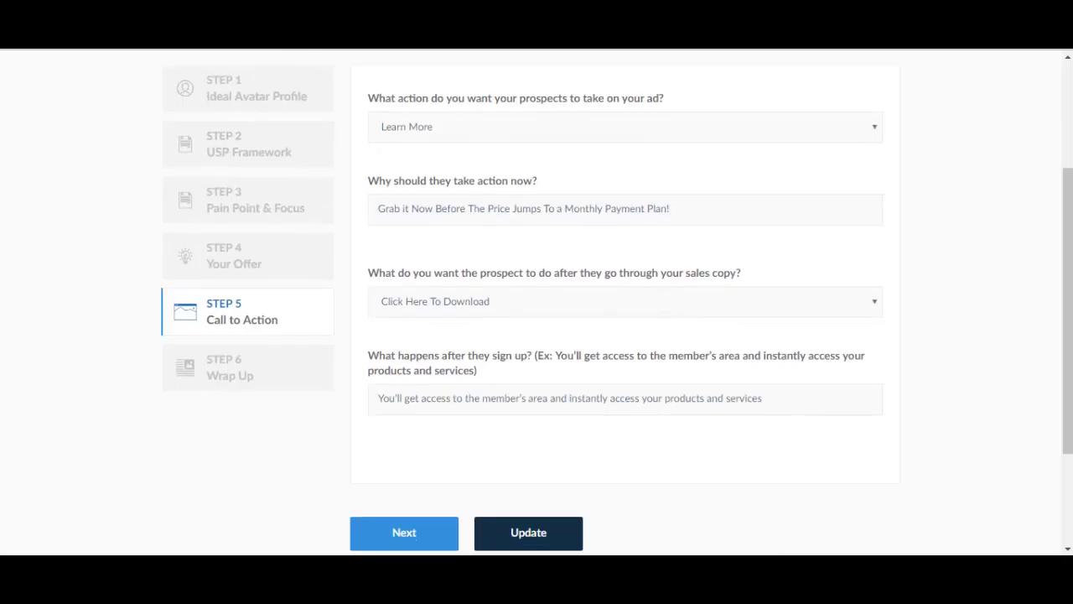
pyautogui.click(624, 301)
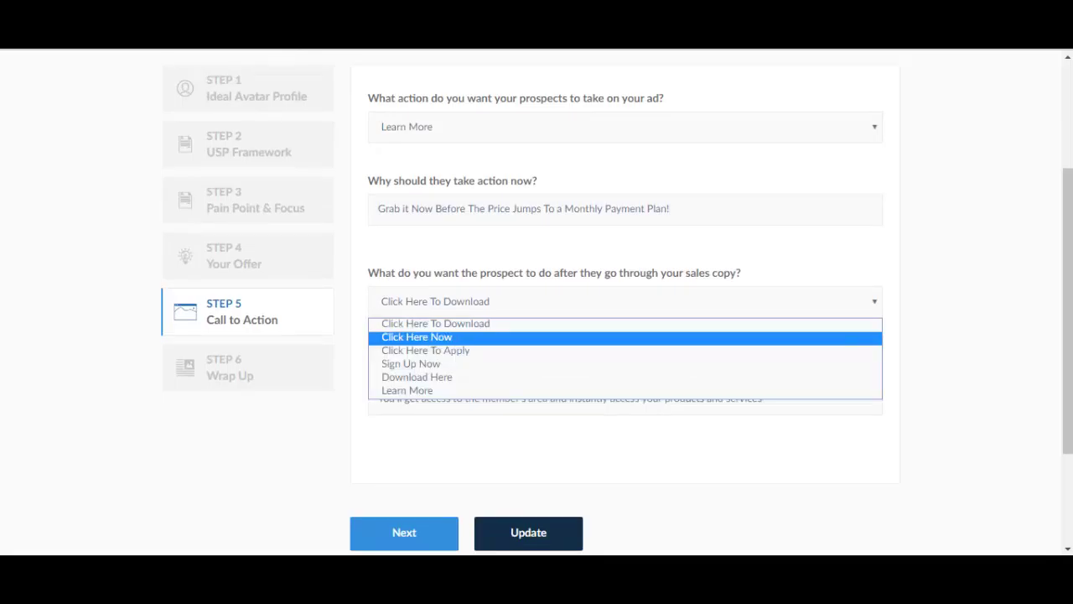
pyautogui.click(435, 323)
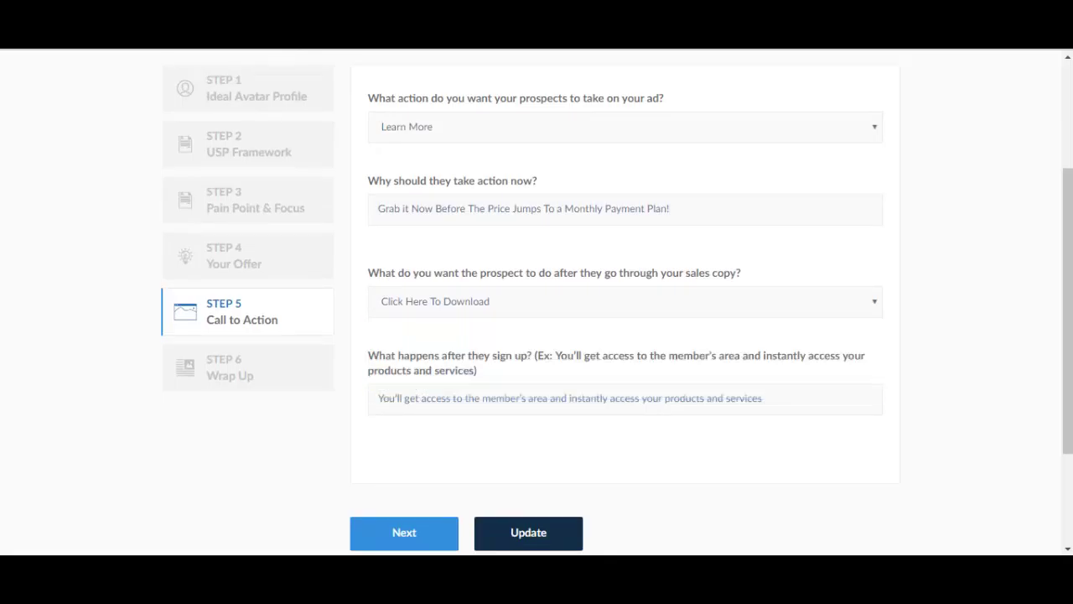
pyautogui.scroll(-1, 536, 302)
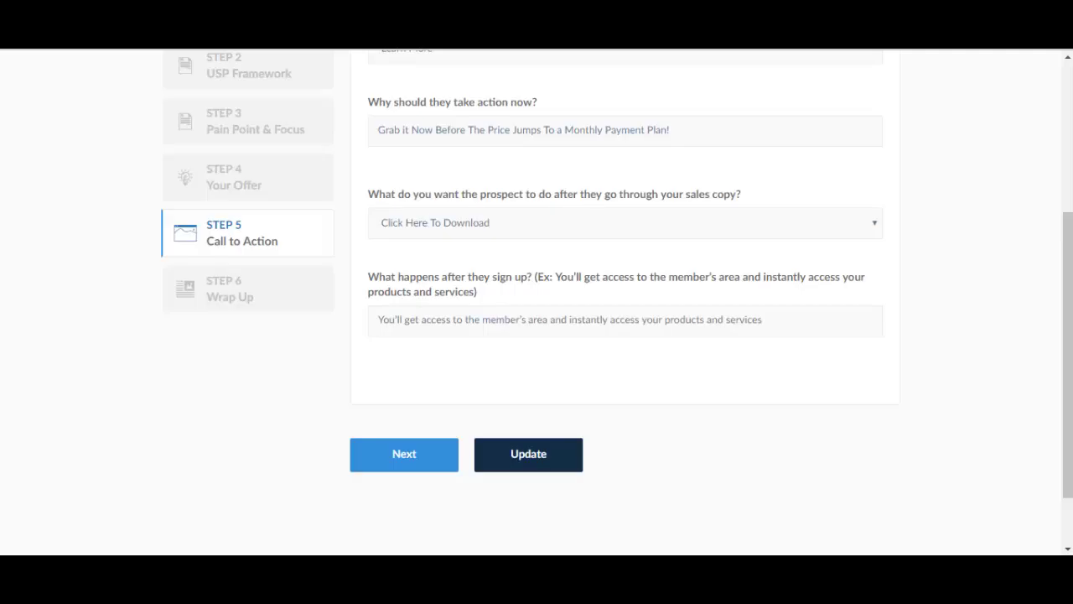
# Advance to the Wrap Up step and review its persona, website, contact, company, purchase link and social profile answers
pyautogui.click(404, 454)
pyautogui.scroll(2, 616, 300)
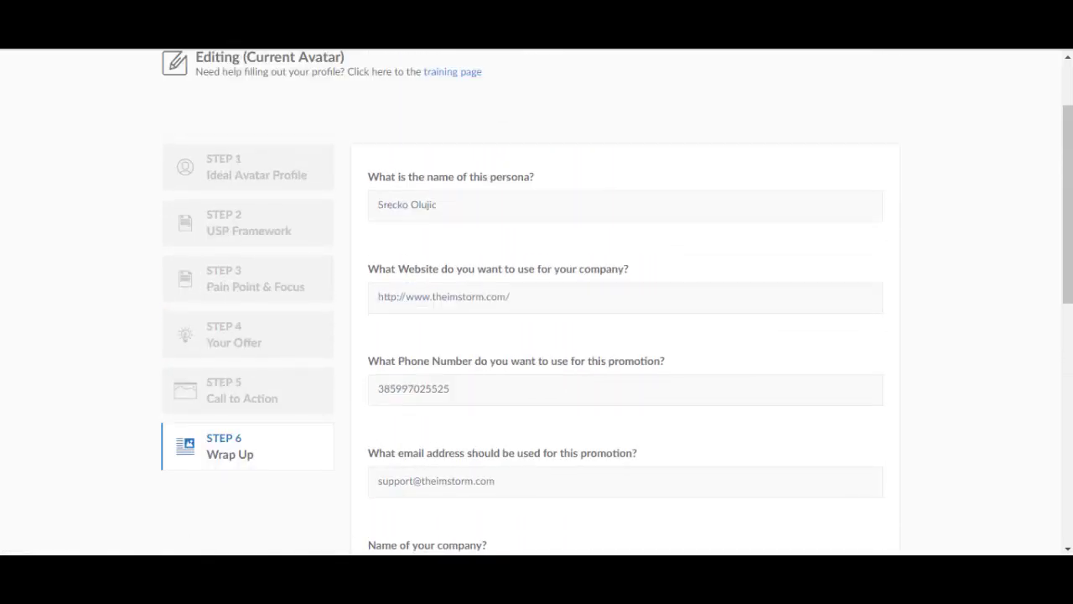
pyautogui.scroll(-1, 617, 302)
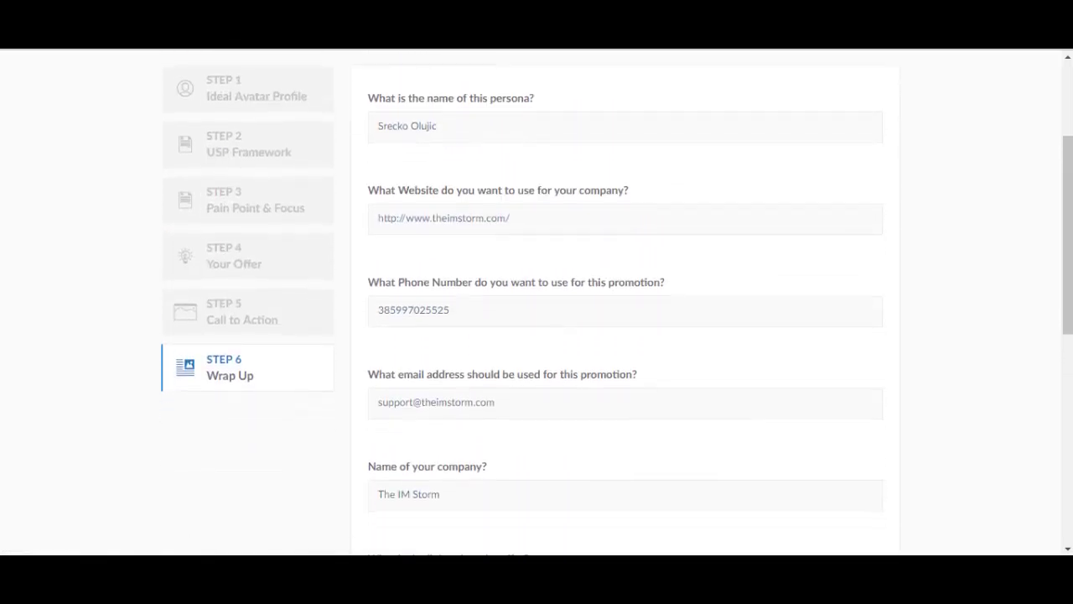
pyautogui.scroll(-2, 617, 302)
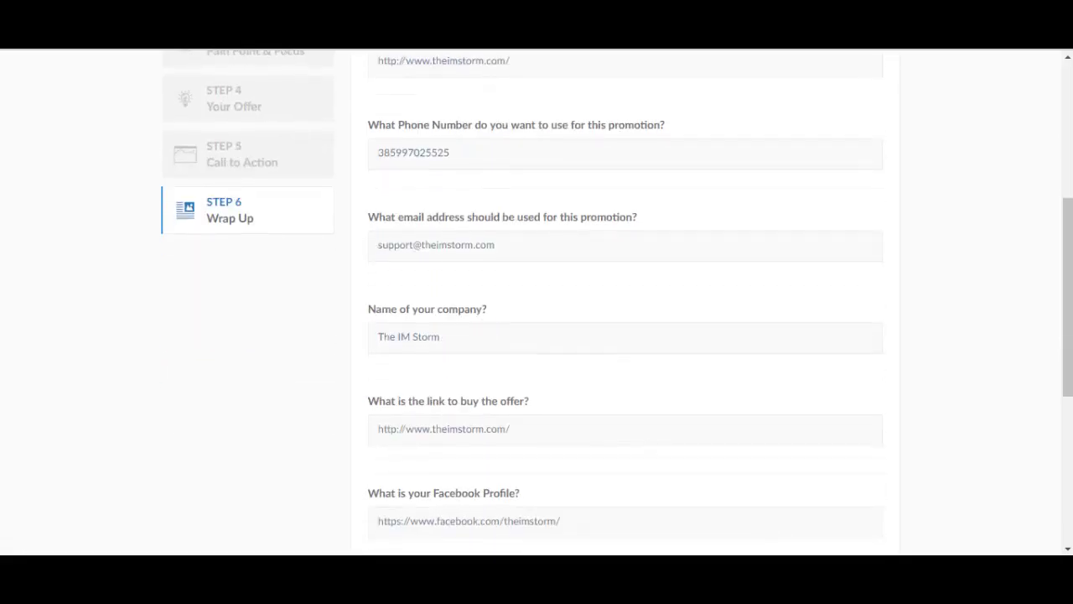
pyautogui.scroll(-1, 617, 301)
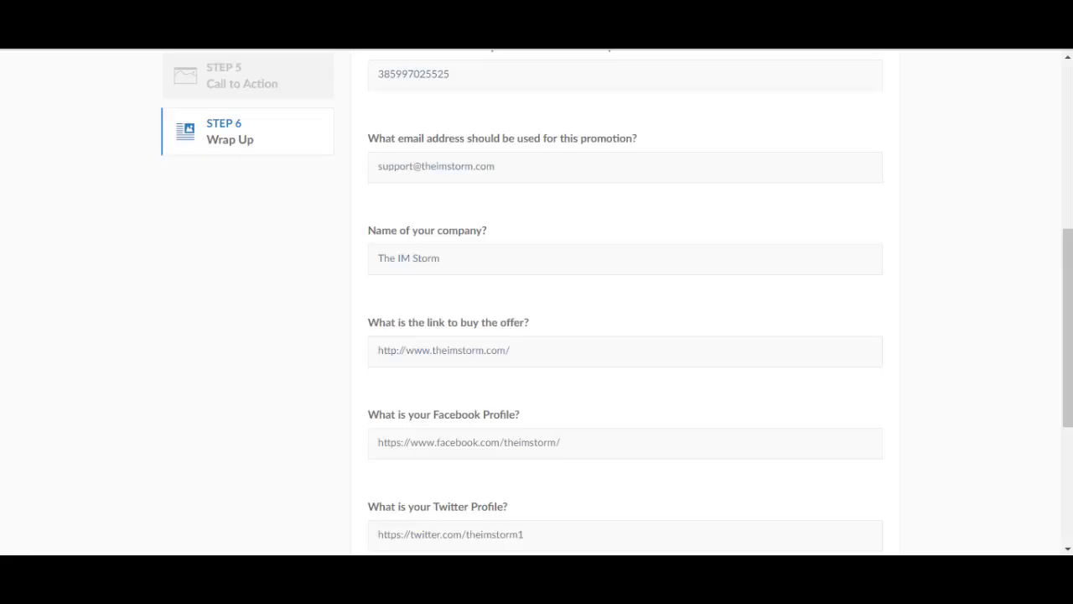
pyautogui.scroll(-2, 617, 301)
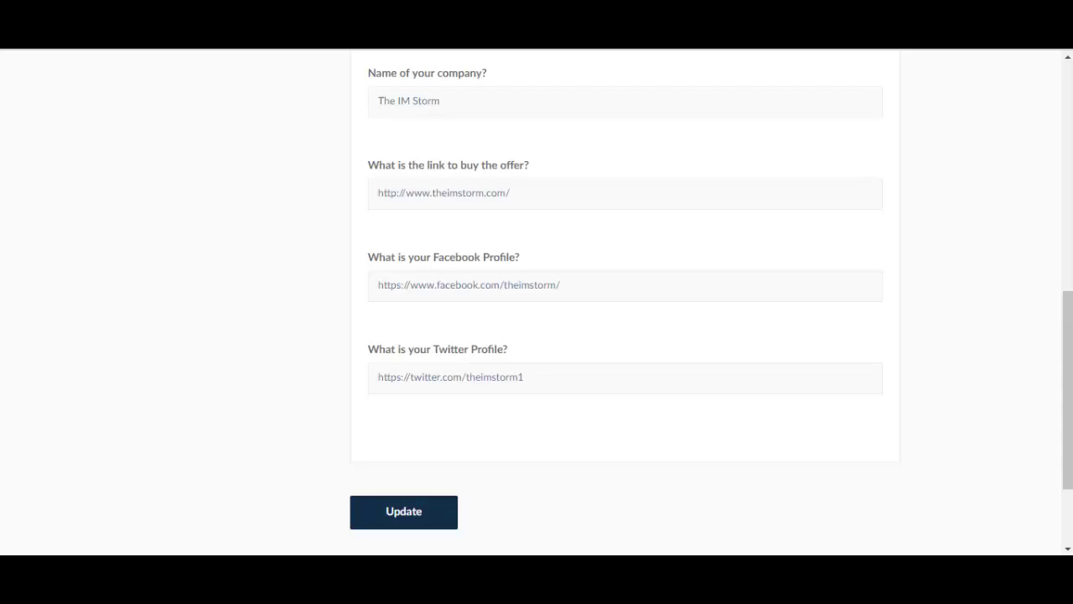
# Leave the avatar profile and generate a script from the Squeeze Page Template in Funnel Scripts
pyautogui.scroll(7, 617, 302)
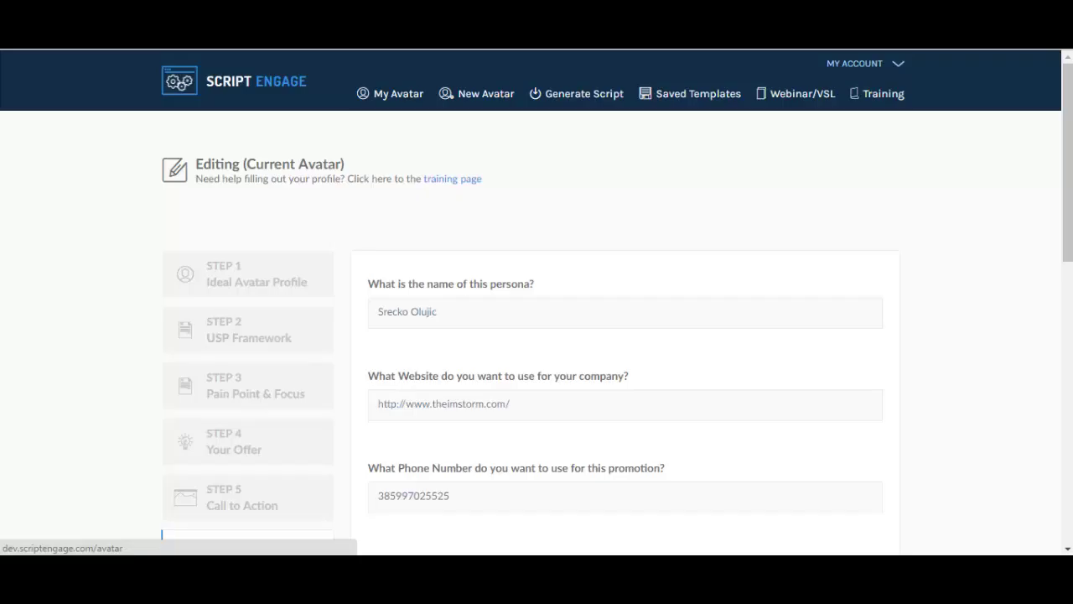
pyautogui.click(576, 93)
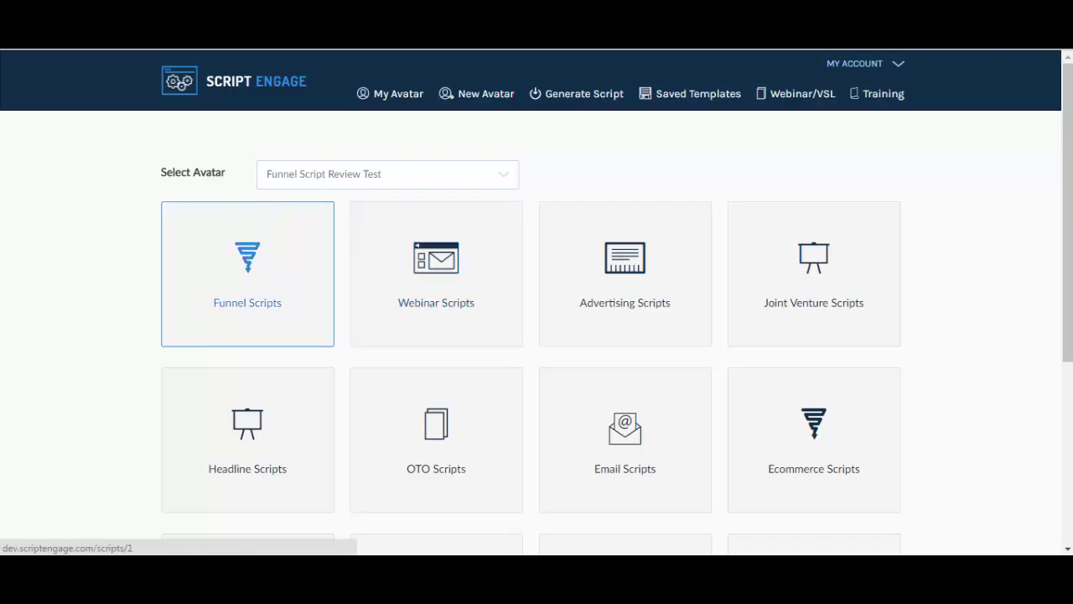
pyautogui.click(247, 268)
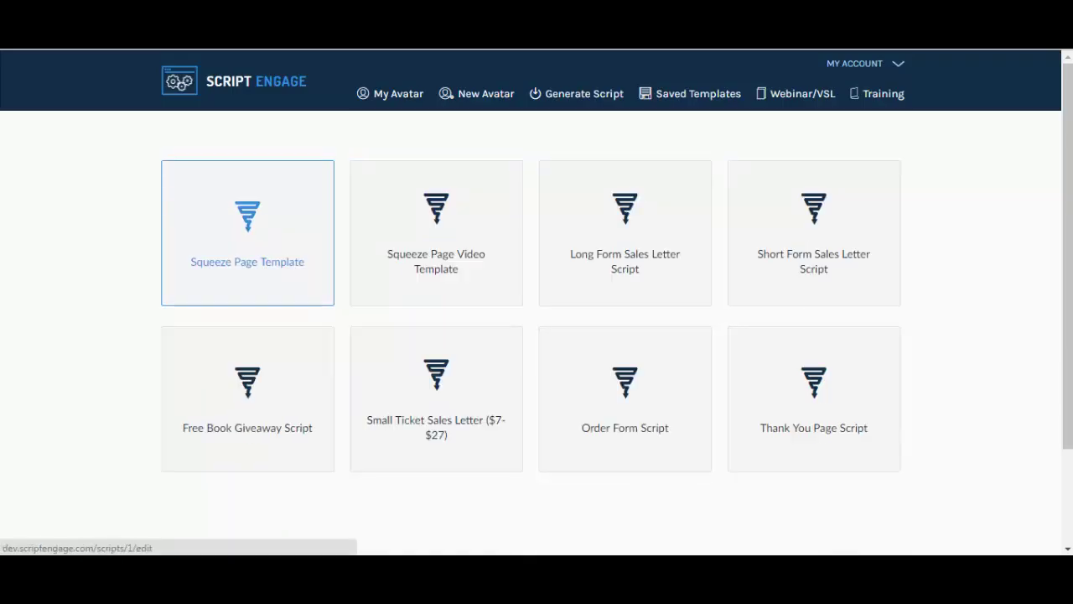
pyautogui.click(247, 252)
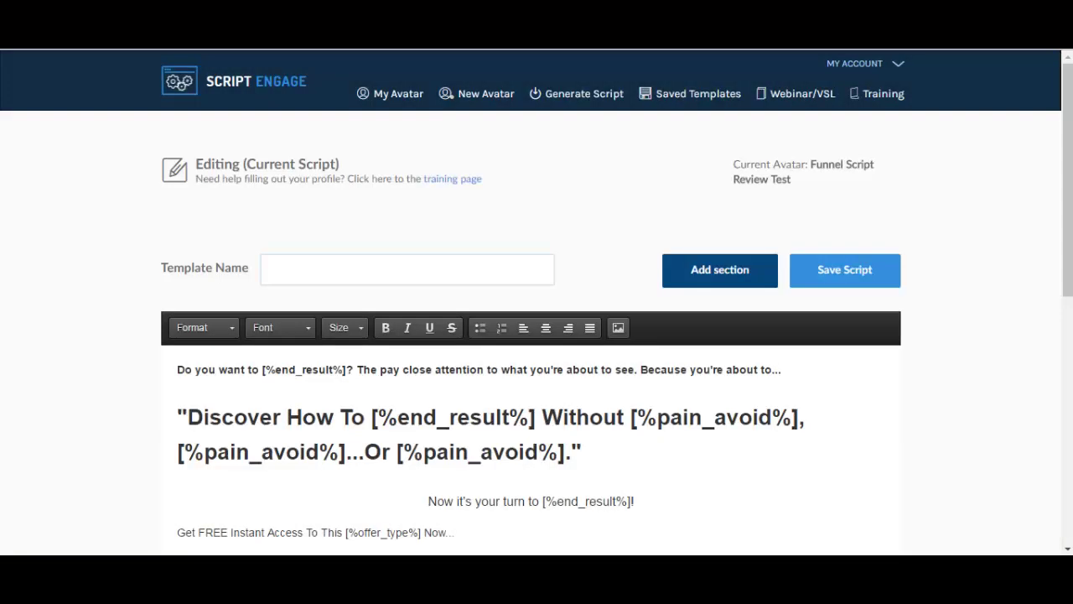
# Review the squeeze page script's placeholders from the headline through the benefit list, and return to the script categories
pyautogui.scroll(-3, 537, 335)
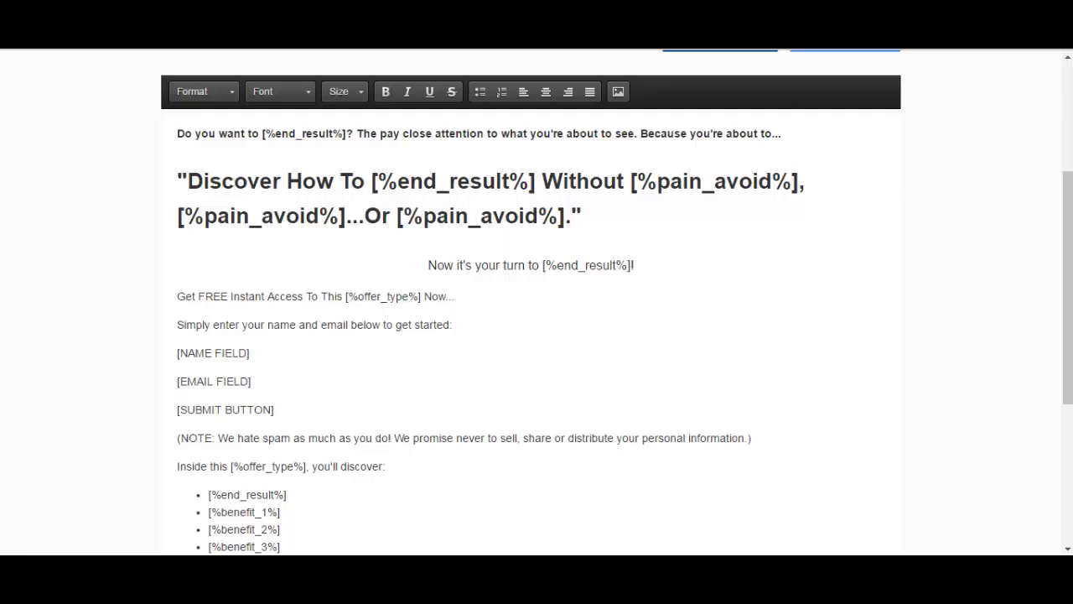
pyautogui.scroll(-3, 536, 302)
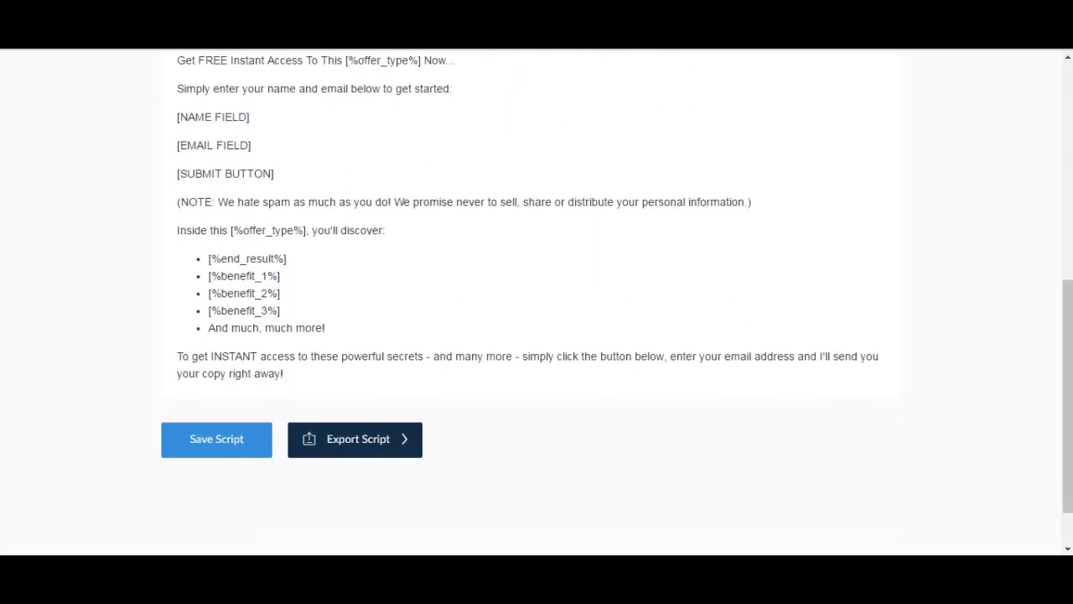
pyautogui.scroll(4, 536, 302)
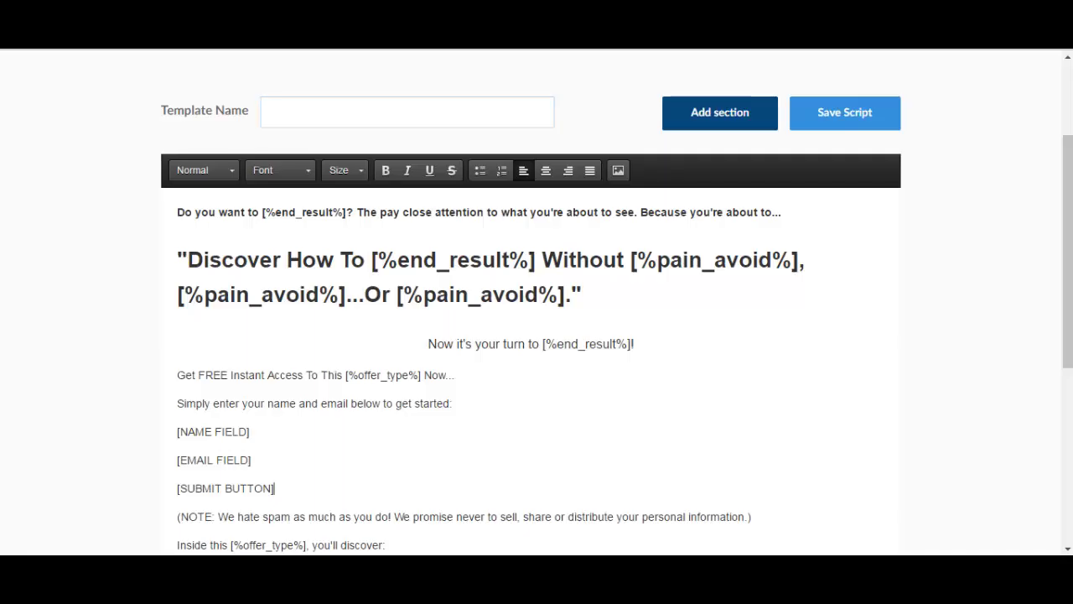
pyautogui.scroll(-3, 537, 302)
pyautogui.scroll(4, 536, 302)
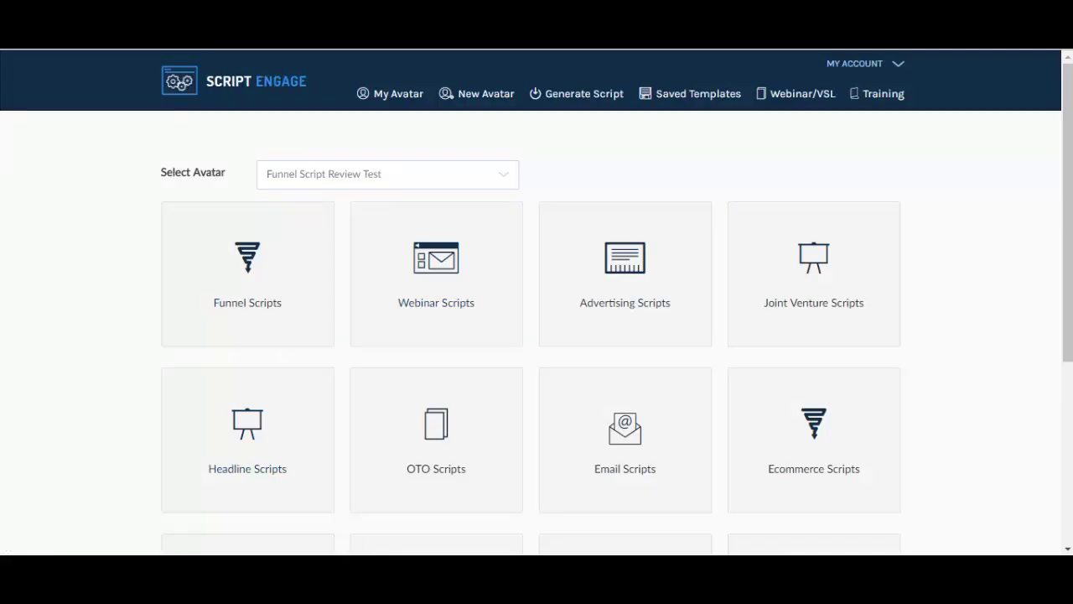
# Generate the Squeeze Page Template from Funnel Scripts for the Funnel Script Review Test avatar and look over the filled-in copy
pyautogui.click(387, 173)
pyautogui.click(387, 212)
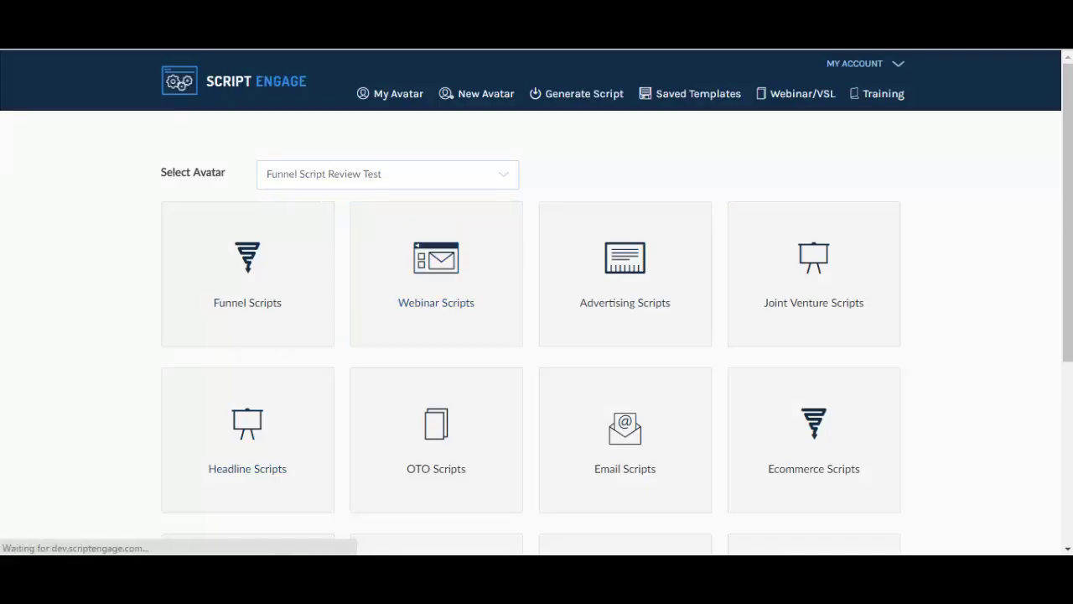
pyautogui.click(247, 329)
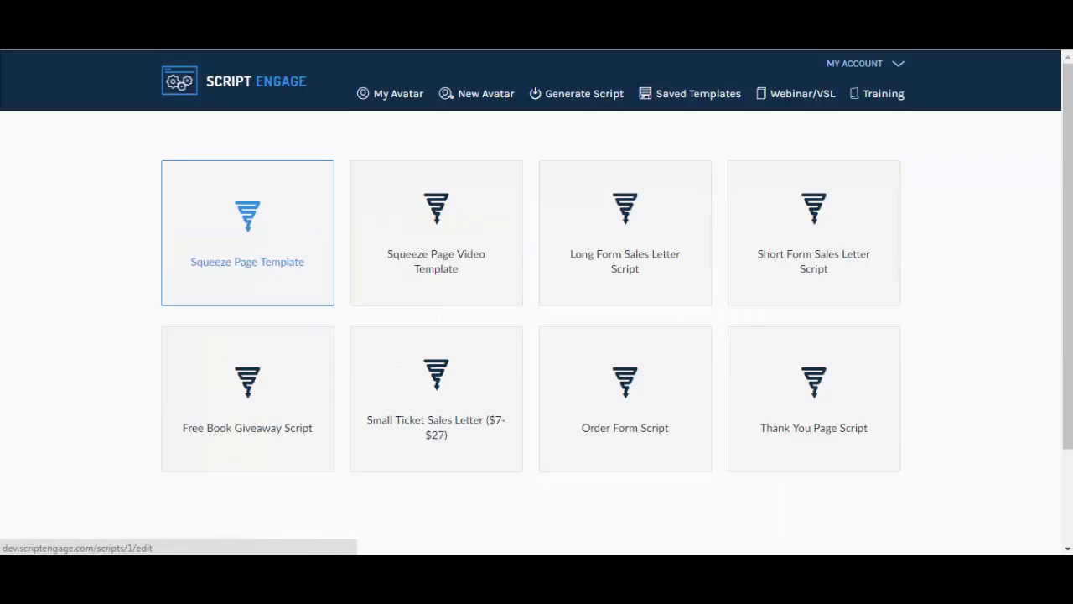
pyautogui.click(247, 239)
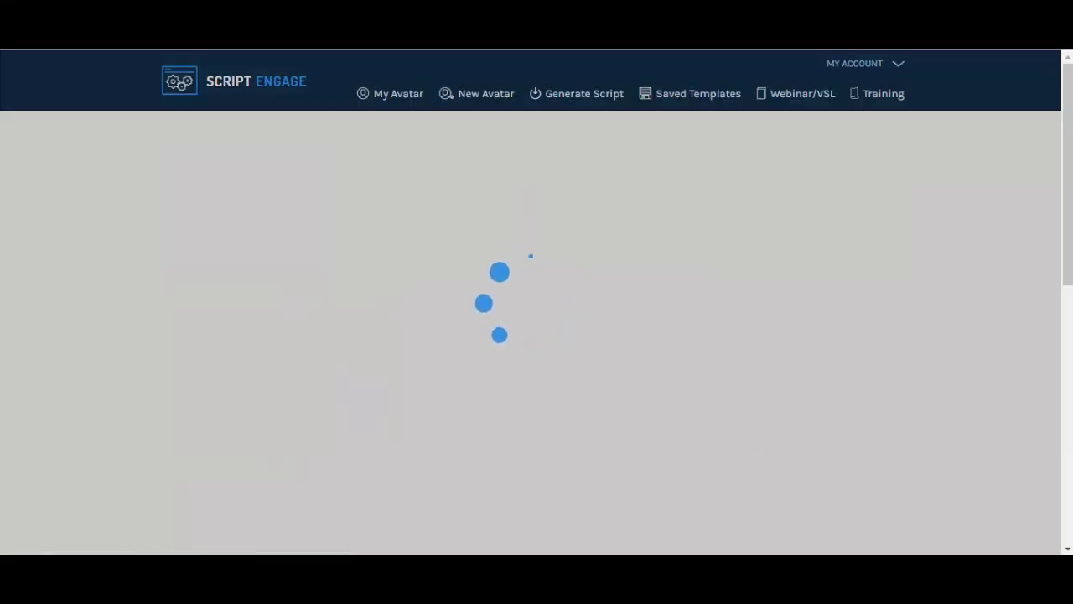
pyautogui.scroll(-2, 537, 336)
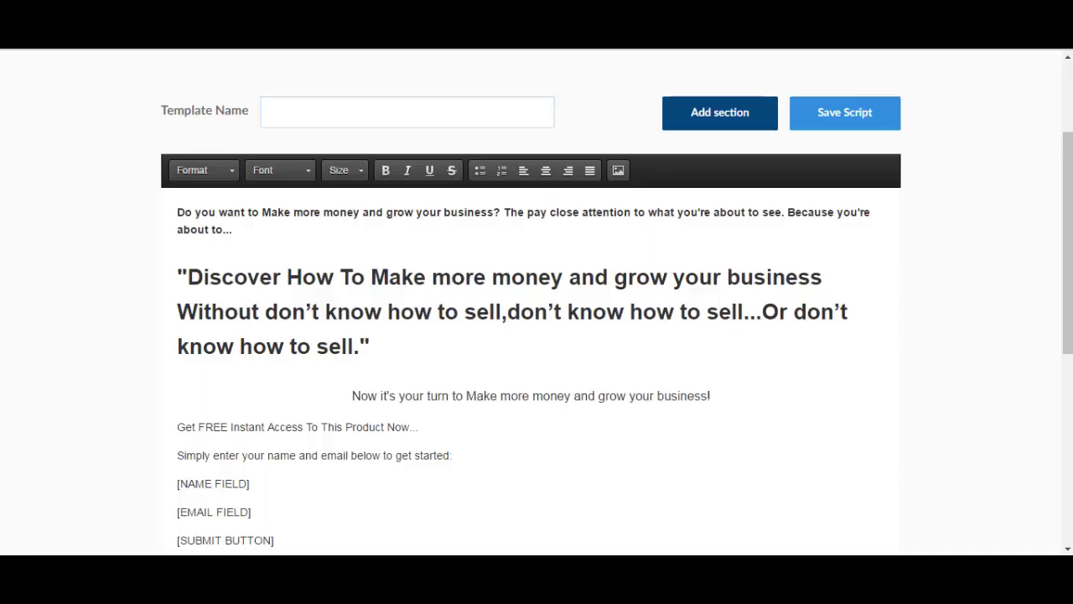
pyautogui.scroll(-2, 537, 335)
pyautogui.scroll(2, 537, 336)
# Look at the editor's image insertion settings and close them without adding an image
pyautogui.moveTo(350, 277); pyautogui.dragTo(474, 277)
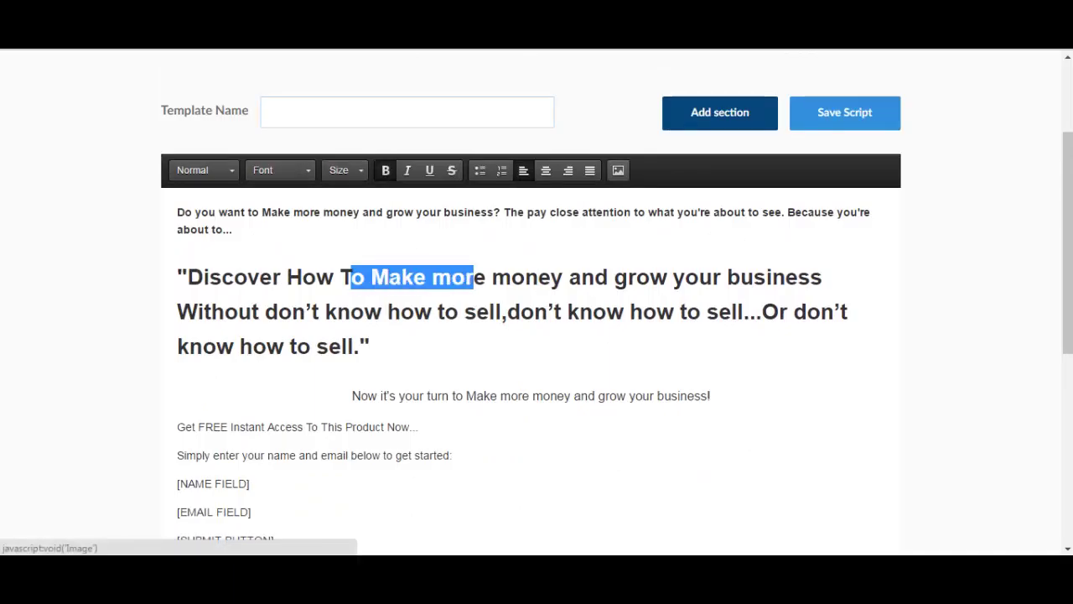
pyautogui.click(618, 170)
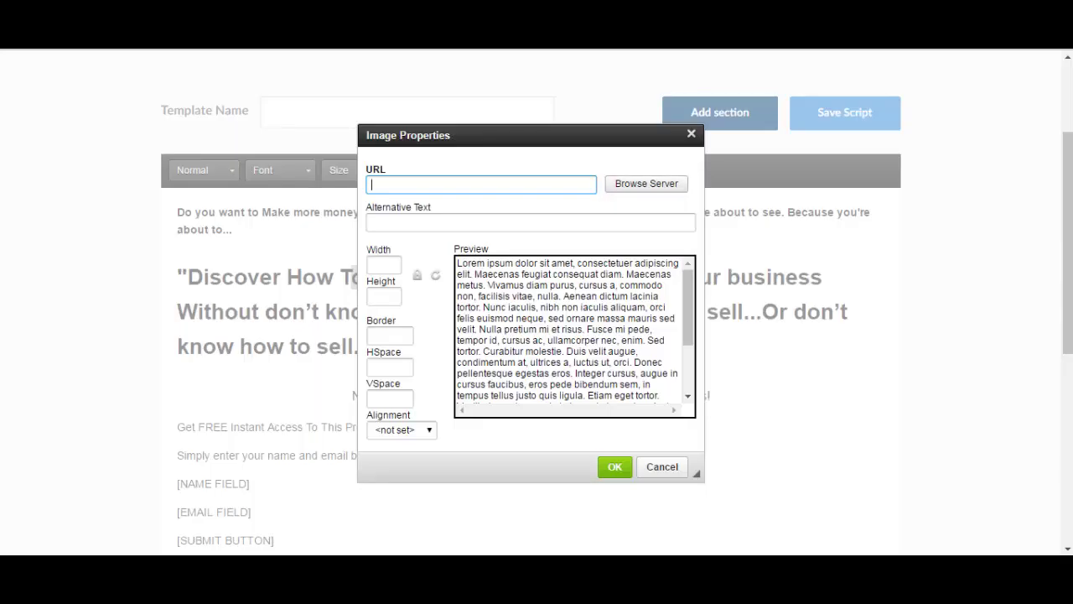
pyautogui.click(690, 133)
pyautogui.click(561, 311)
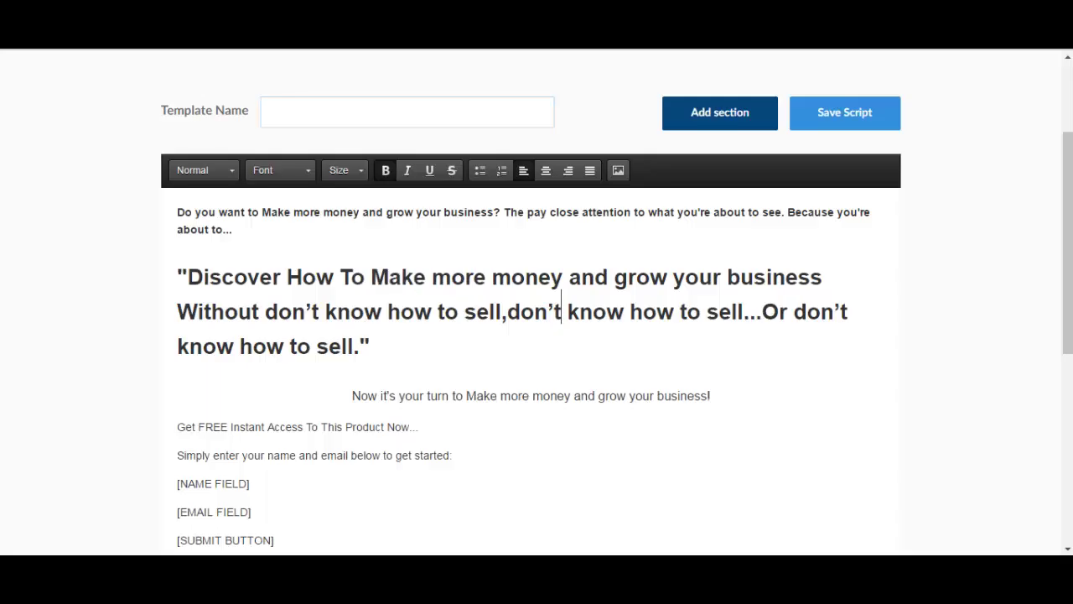
# Add the headline section "Who Else Wants To Make more money and grow your business" on a new line below the main headline
pyautogui.click(370, 345)
pyautogui.press('Return')
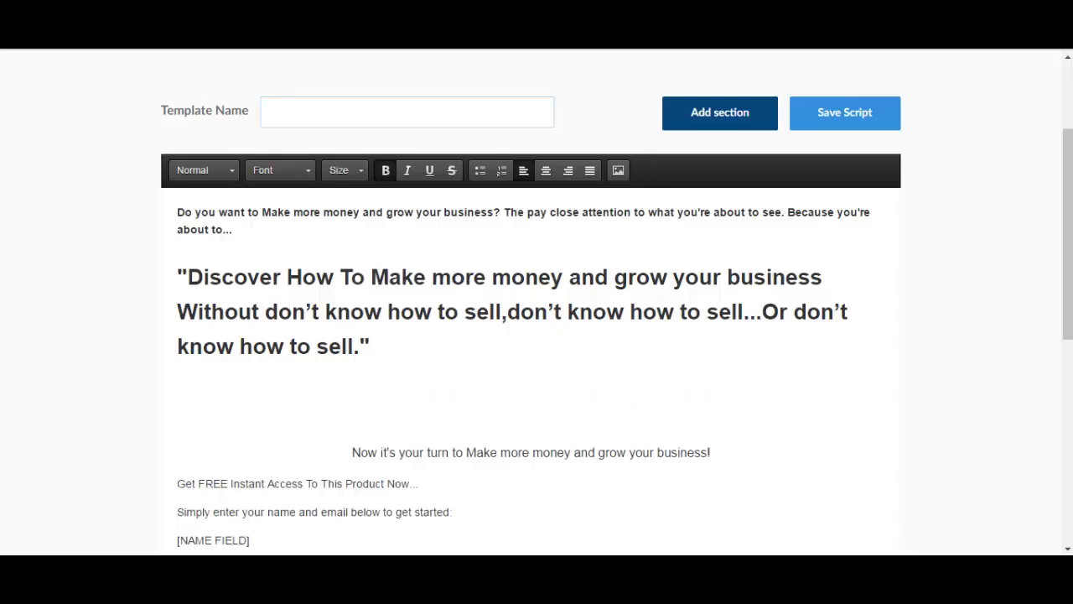
pyautogui.click(719, 113)
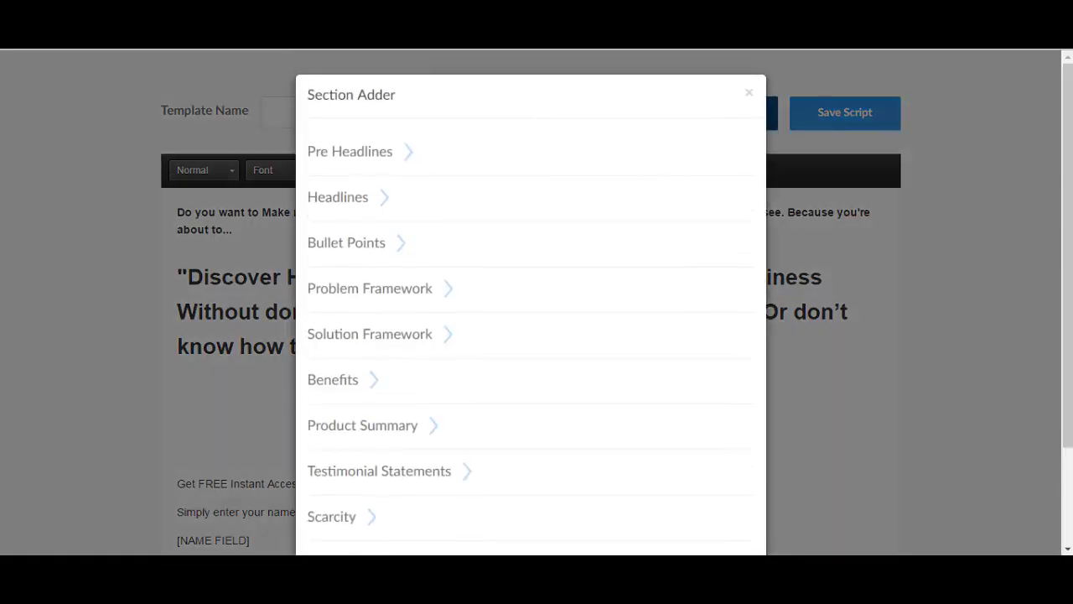
pyautogui.click(338, 197)
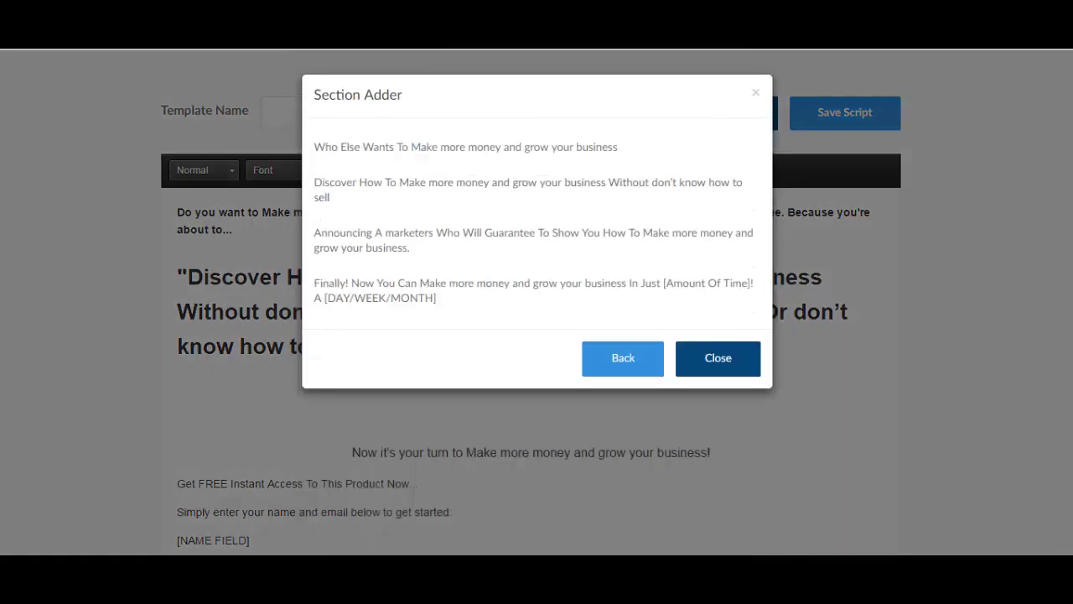
pyautogui.click(419, 149)
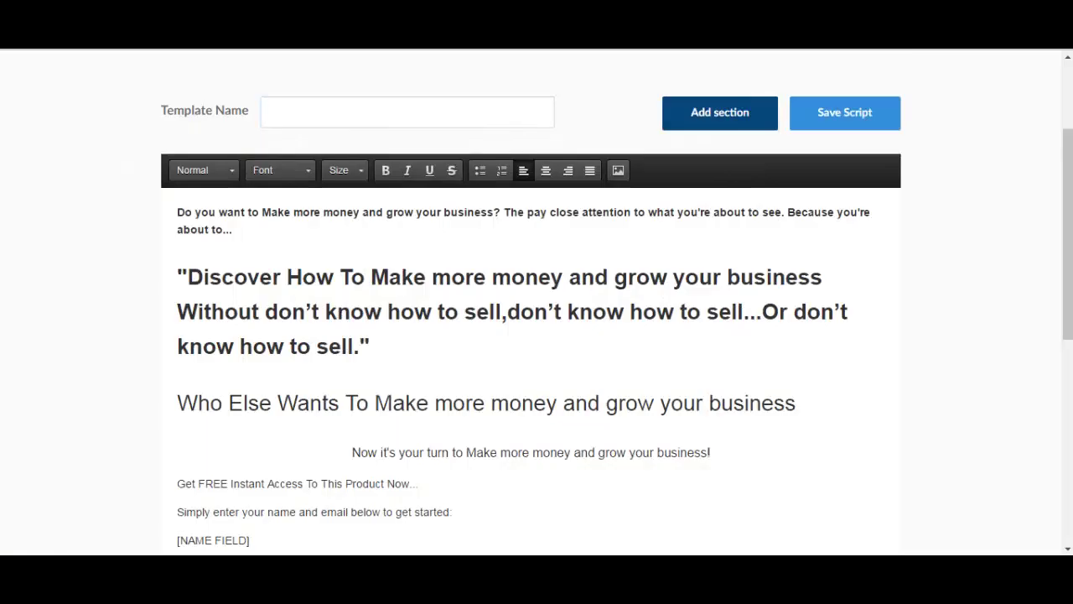
# Check the file formats available for exporting the squeeze page script
pyautogui.scroll(-5, 536, 302)
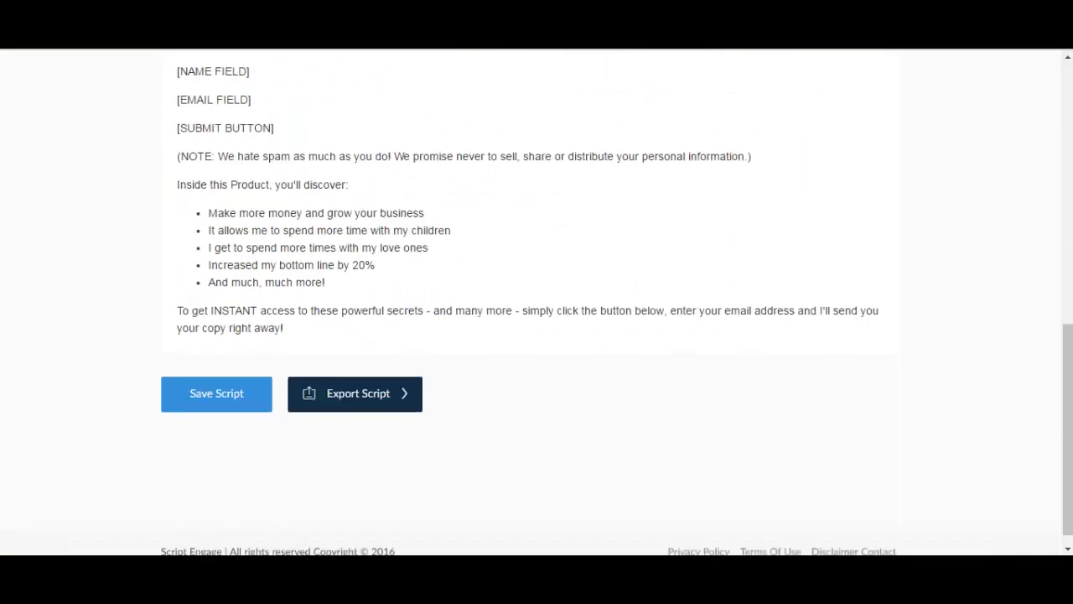
pyautogui.click(355, 375)
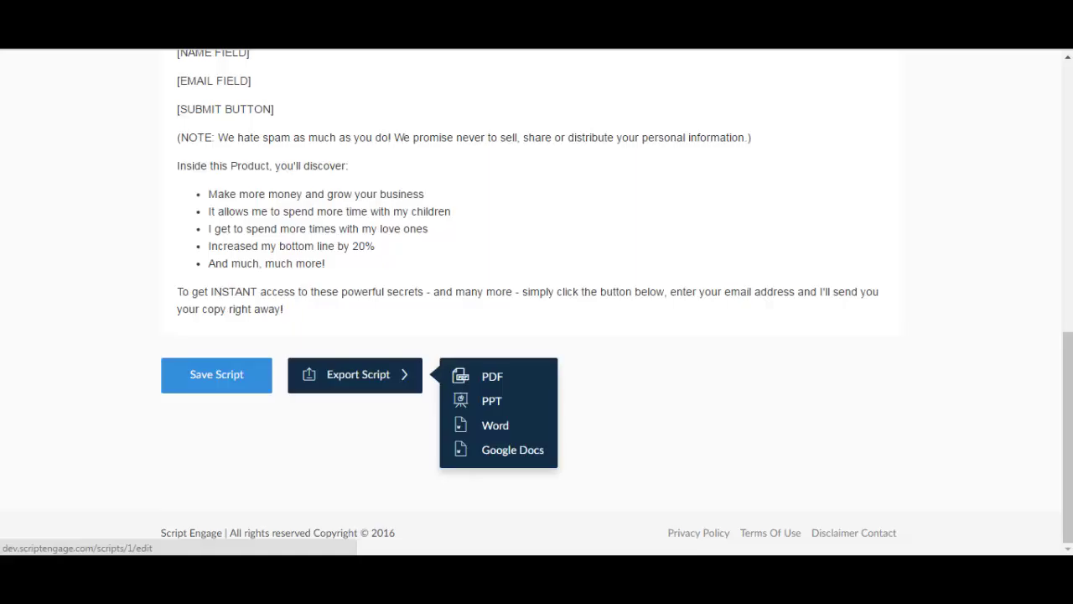
pyautogui.scroll(8, 536, 302)
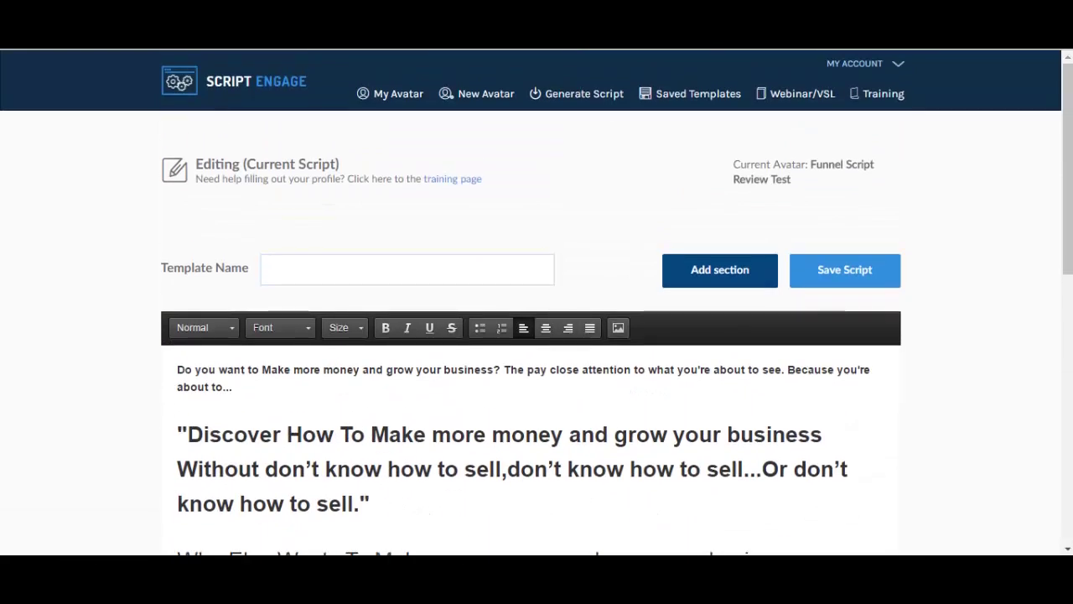
# Open Webinar/VSL in a separate browser tab, start a VSL and look at its Benefit Statement questions and export choices
pyautogui.rightClick(792, 92)
pyautogui.click(839, 102)
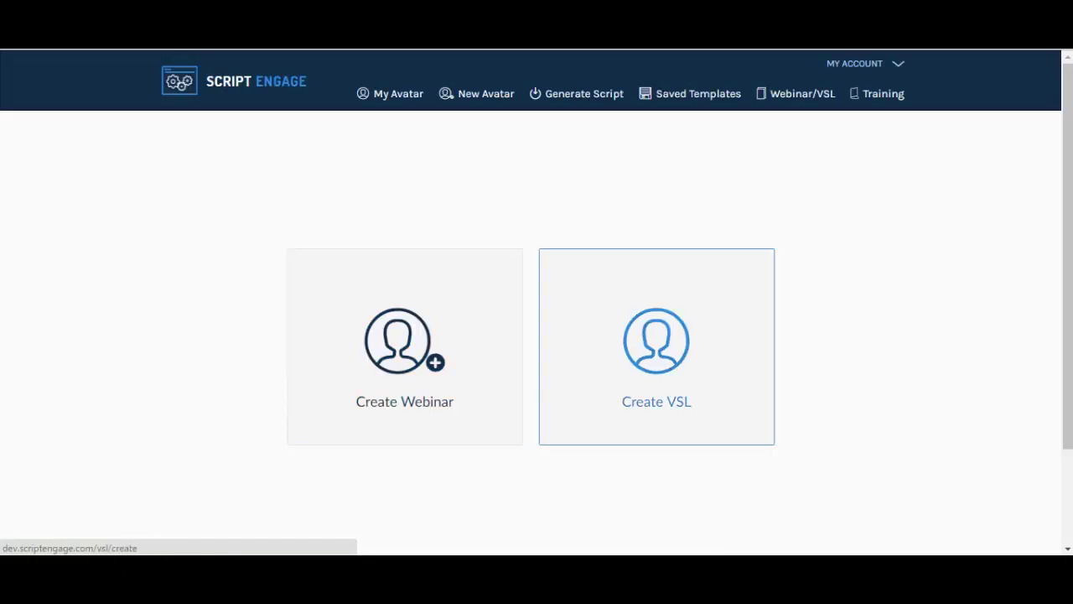
pyautogui.click(656, 346)
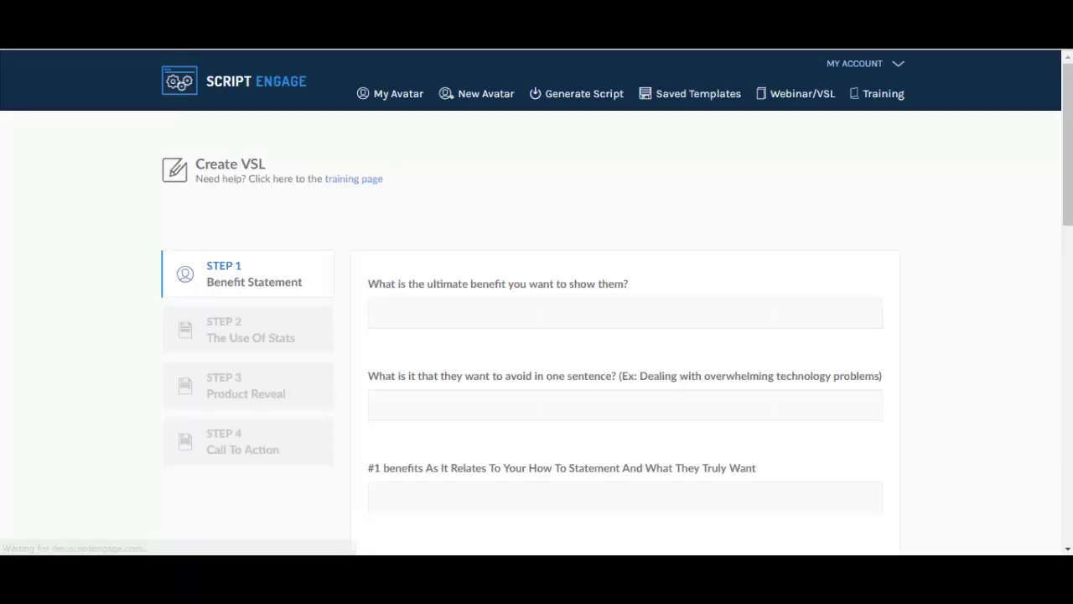
pyautogui.scroll(-10, 536, 302)
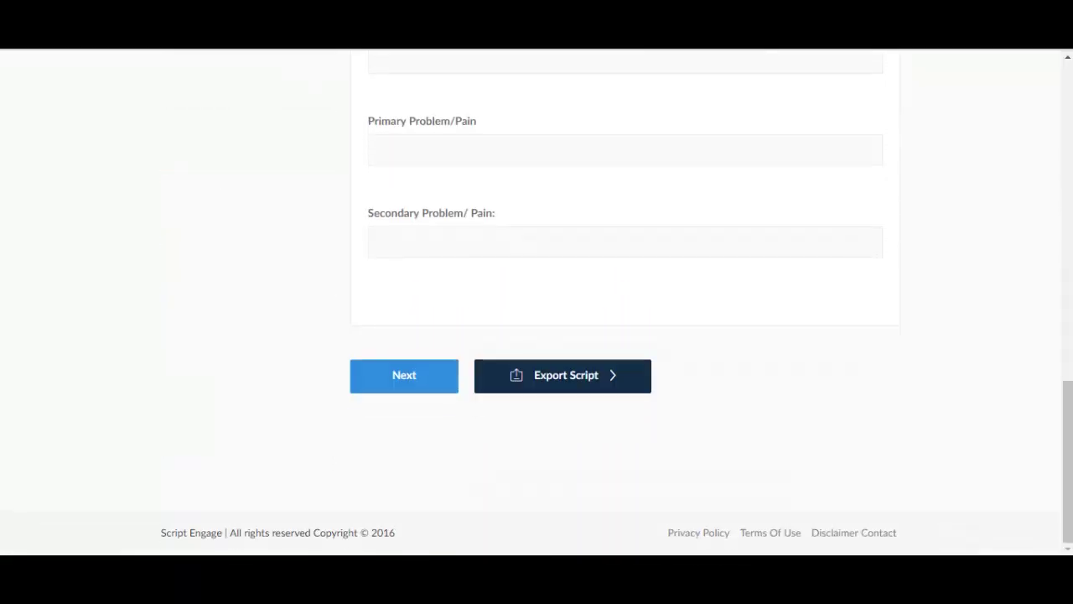
pyautogui.moveTo(563, 375)
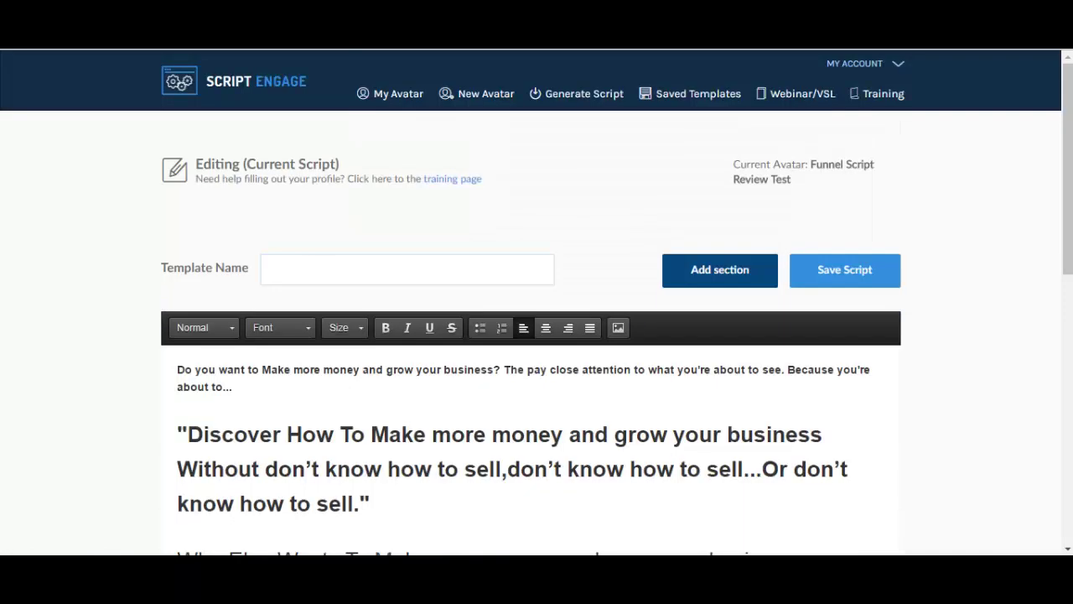
# Look over the edited squeeze page script from its headlines to the sign-up form placeholders
pyautogui.scroll(-10, 537, 302)
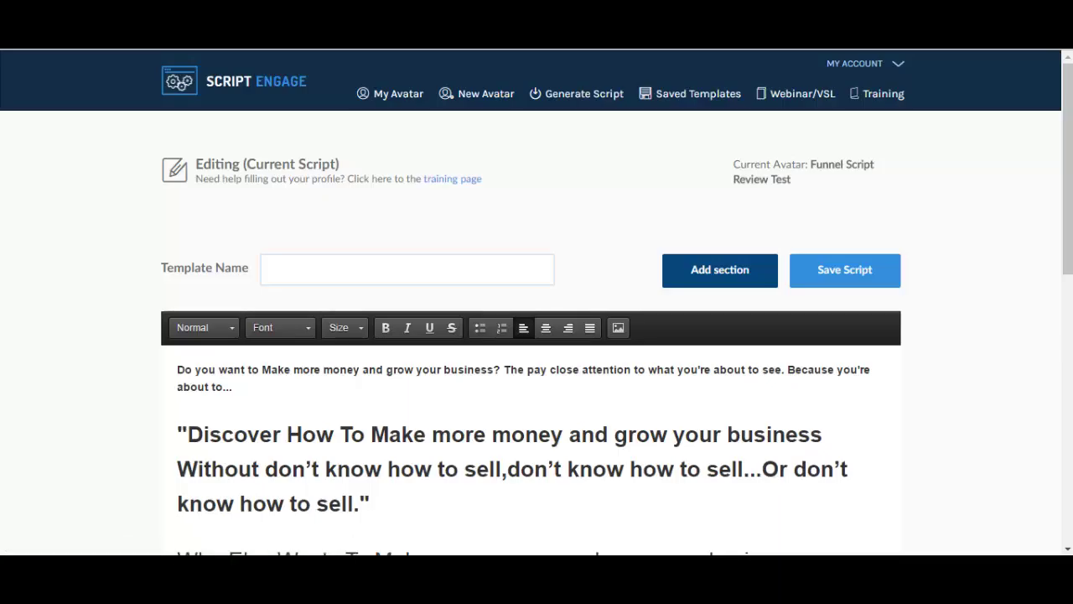
pyautogui.scroll(-2, 537, 335)
pyautogui.scroll(2, 537, 335)
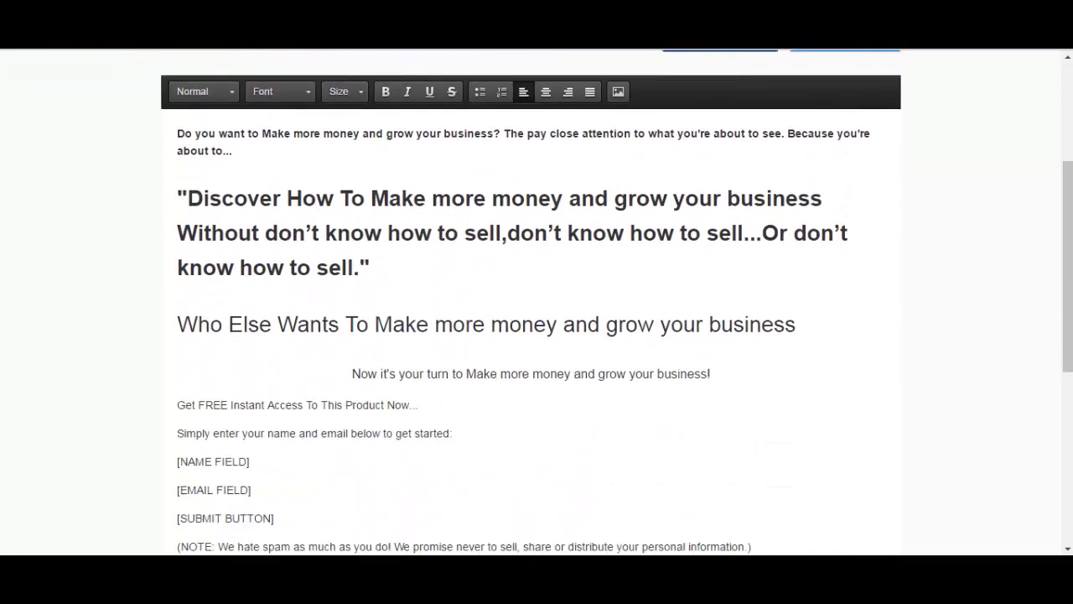
# Open the avatar list in a separate browser tab and start a new avatar profile
pyautogui.rightClick(381, 95)
pyautogui.click(452, 105)
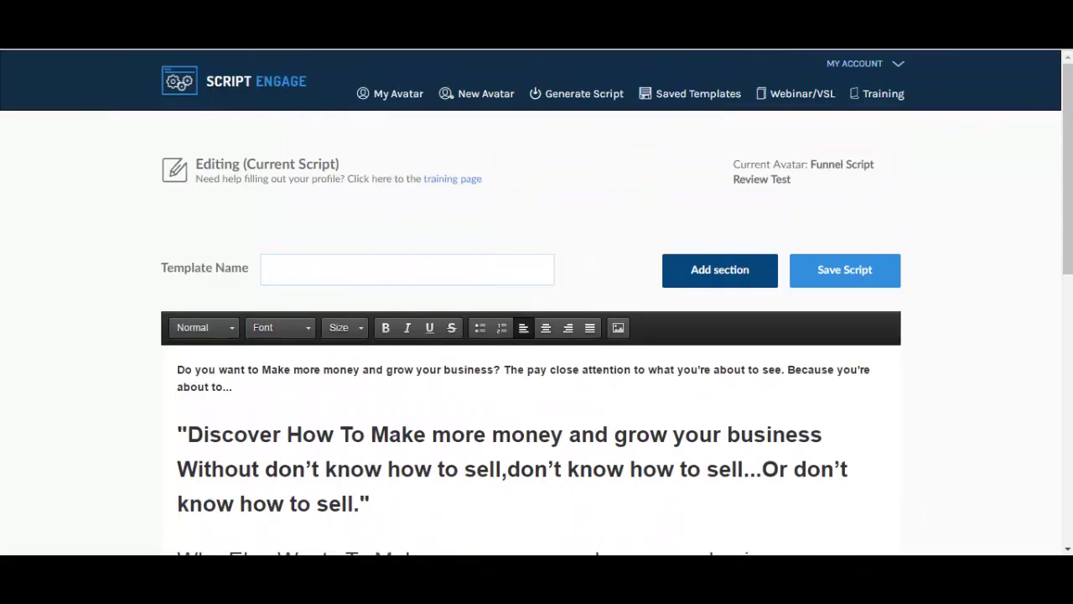
pyautogui.hotkey('ctrl', 'Tab')
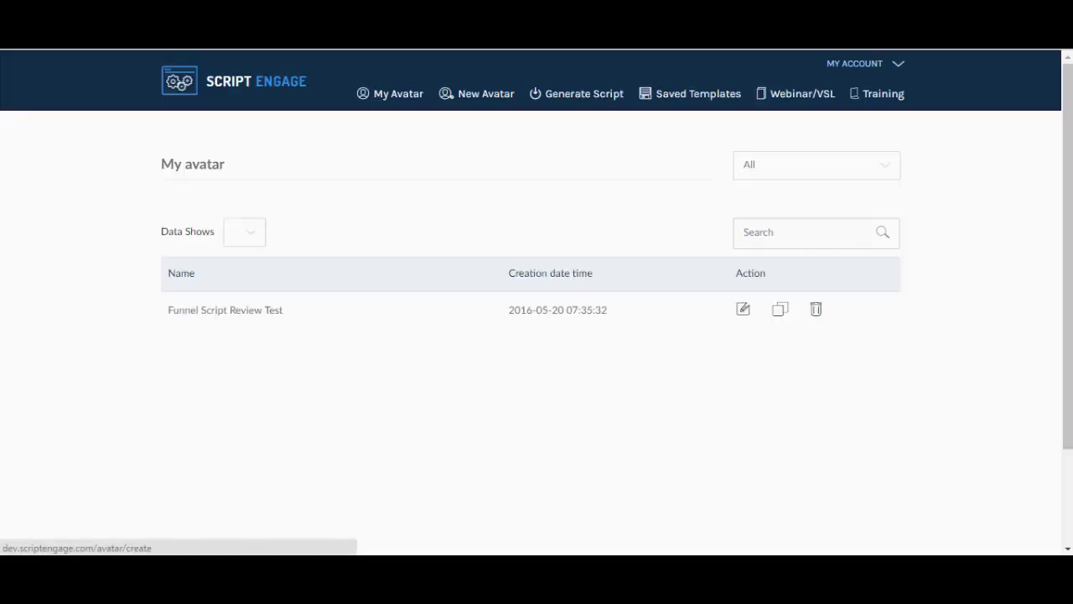
pyautogui.click(476, 93)
# Look through the blank Ideal Avatar Profile questions, and open the USP Framework and Pain Point & Focus steps
pyautogui.scroll(-3, 252, 235)
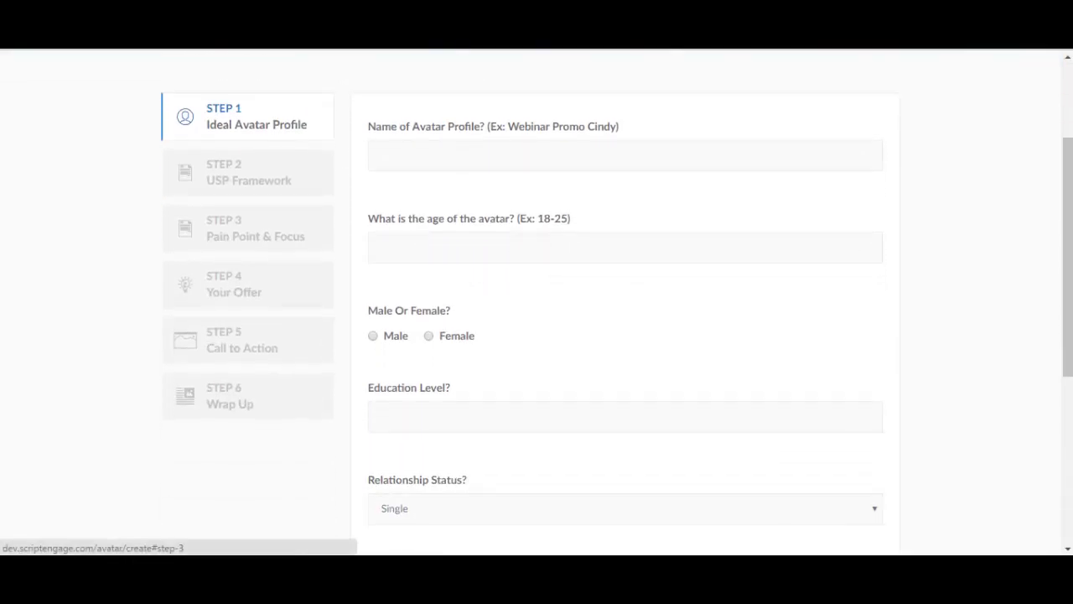
pyautogui.scroll(-3, 536, 301)
pyautogui.scroll(3, 537, 302)
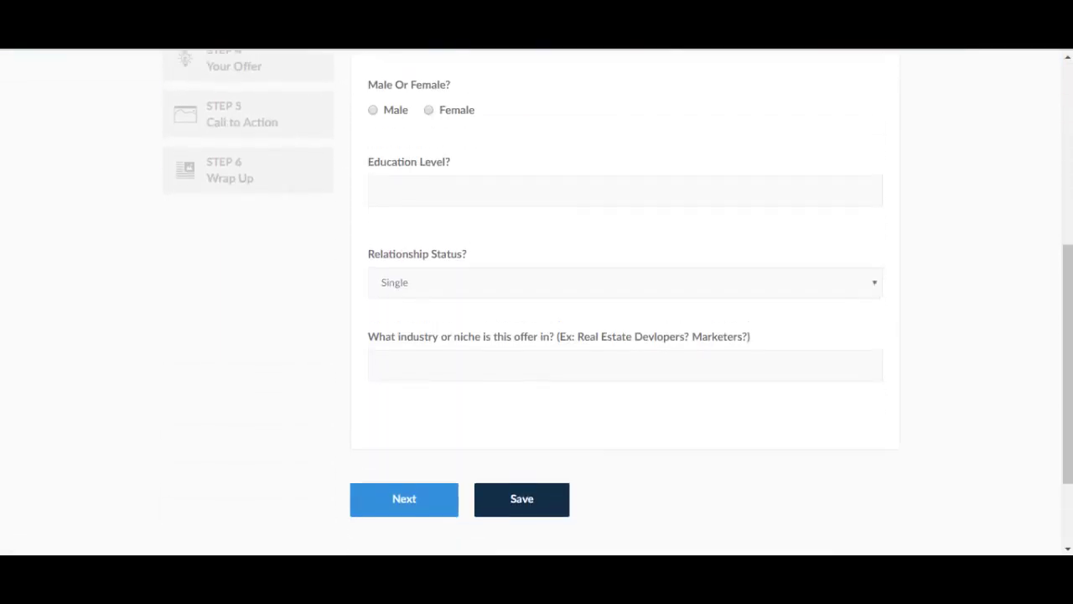
pyautogui.click(248, 172)
pyautogui.click(249, 228)
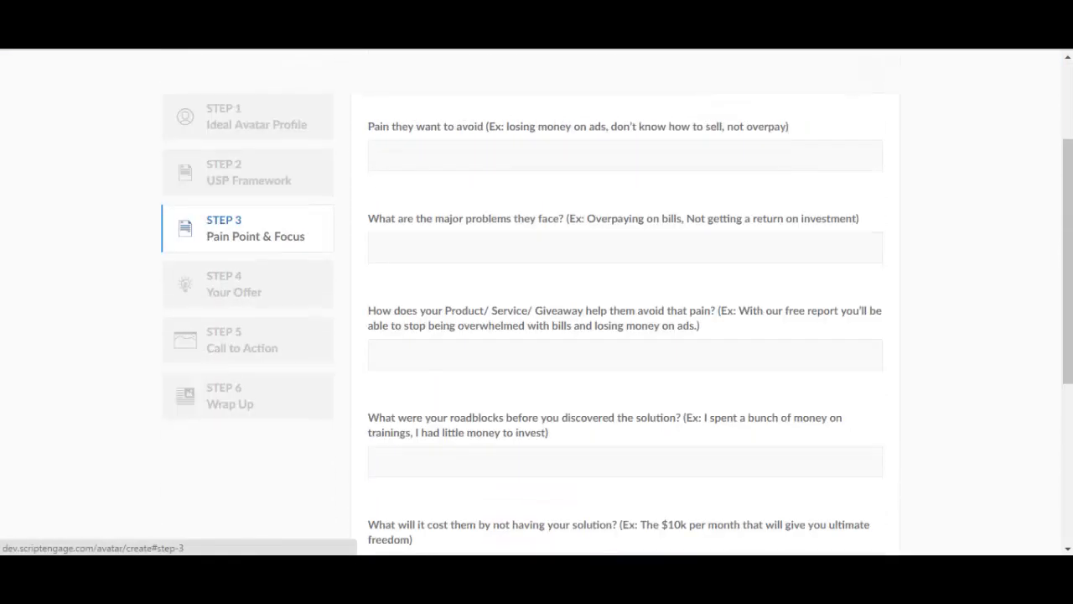
# Compare the avatar's Pain Point & Focus questions with the Benefit Statement questions in the VSL form
pyautogui.scroll(-10, 536, 301)
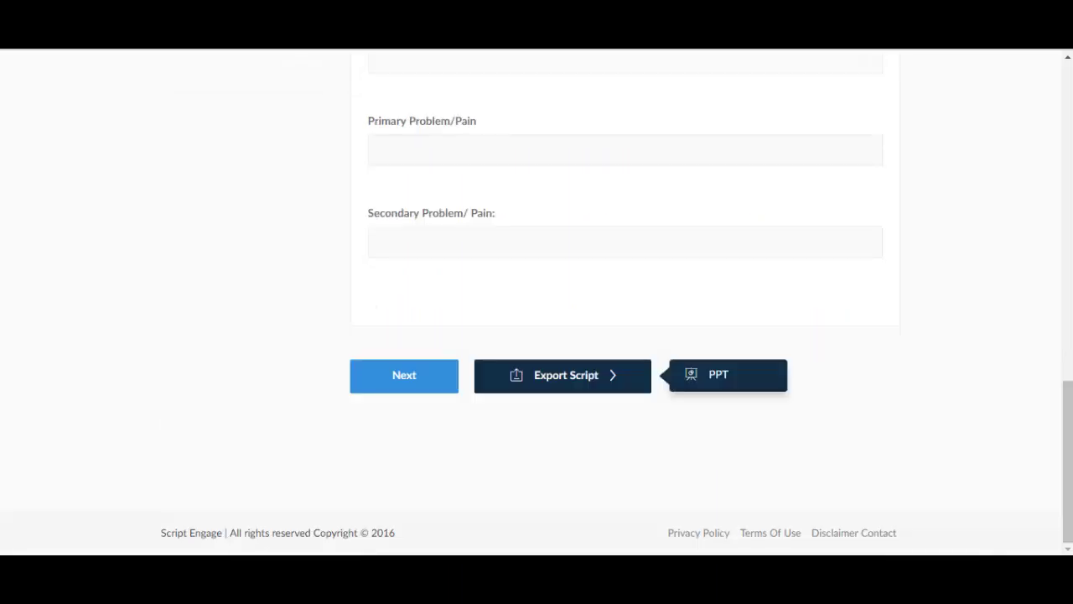
pyautogui.scroll(8, 537, 302)
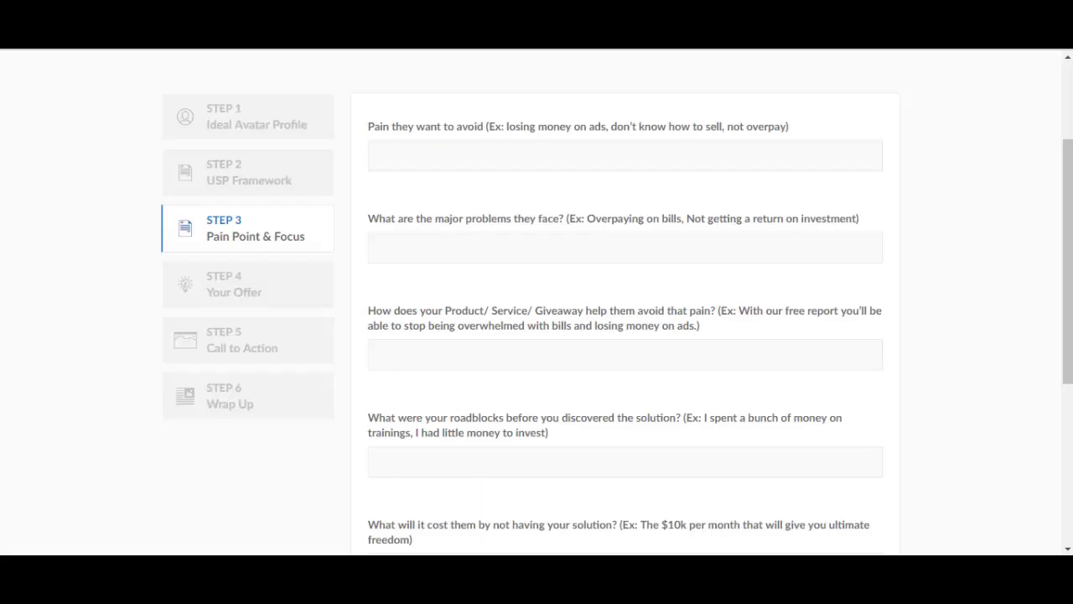
pyautogui.scroll(-10, 536, 302)
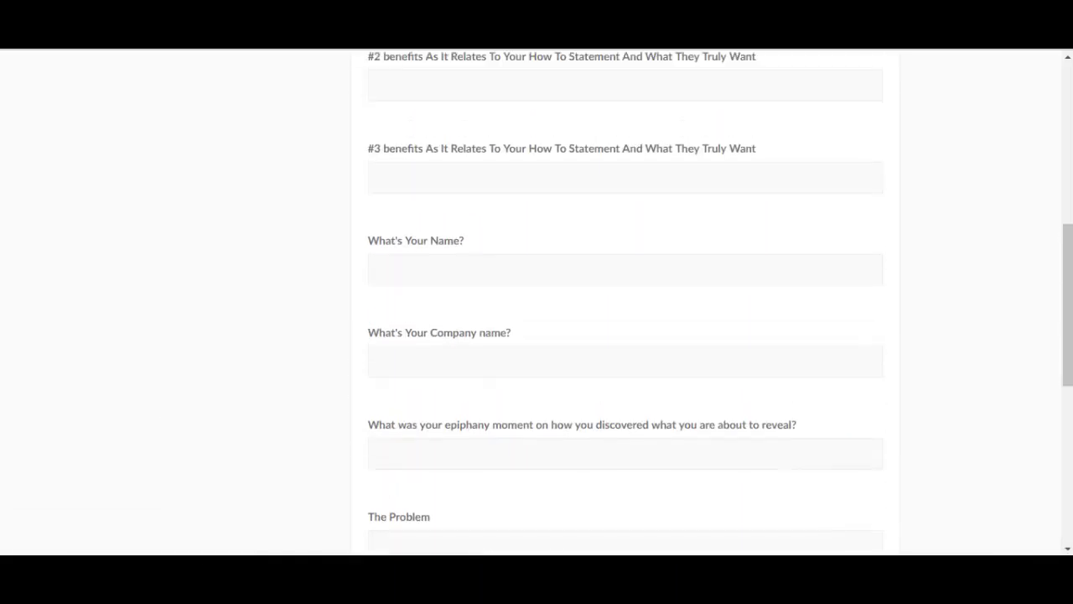
pyautogui.scroll(10, 536, 302)
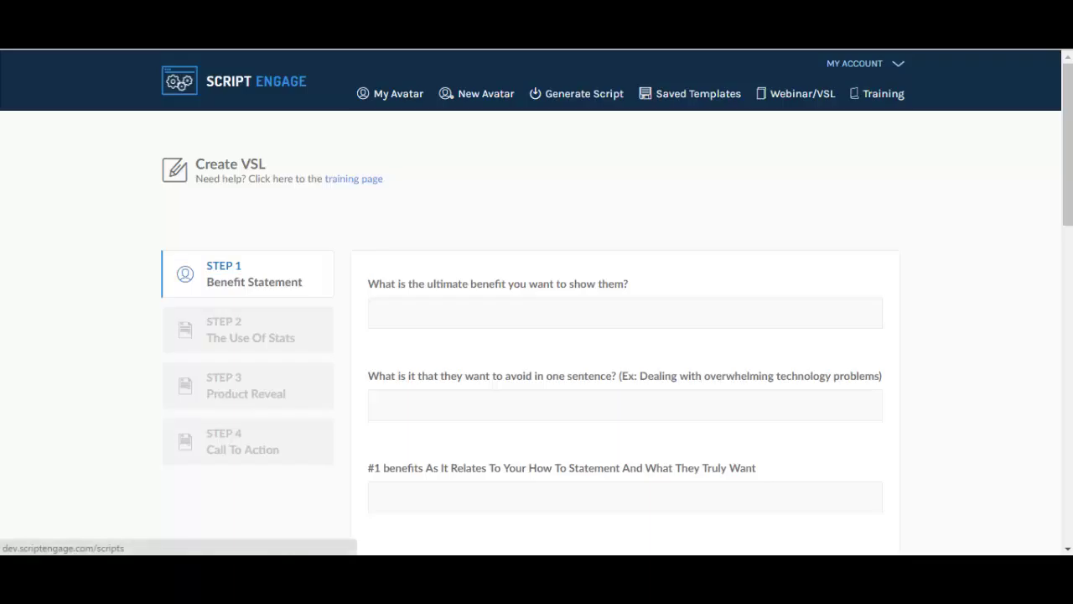
# Return to script generation and look over the templates offered under Funnel Scripts
pyautogui.click(575, 93)
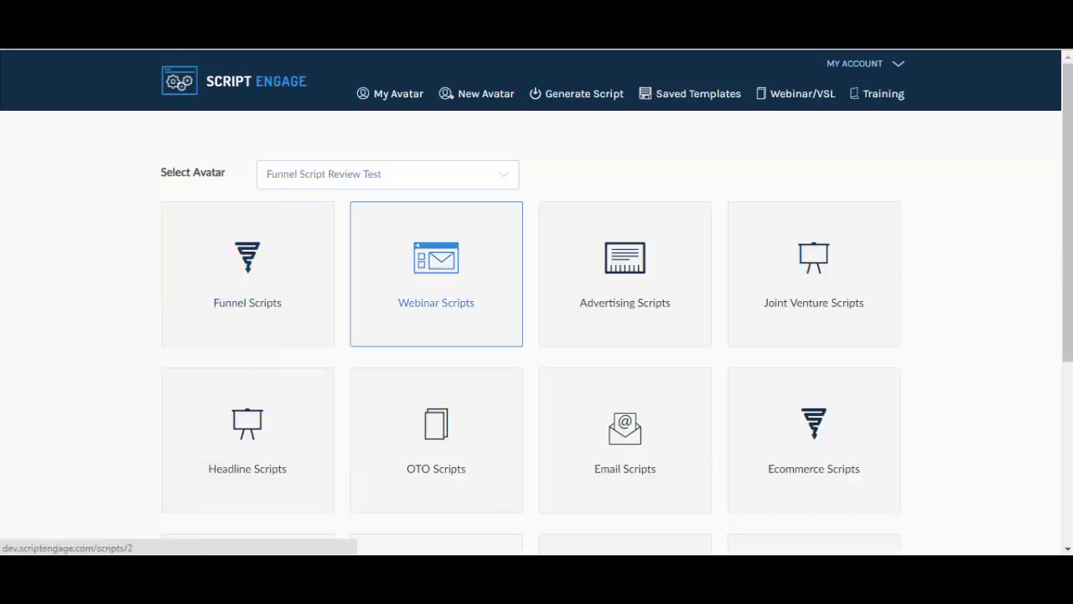
pyautogui.click(247, 268)
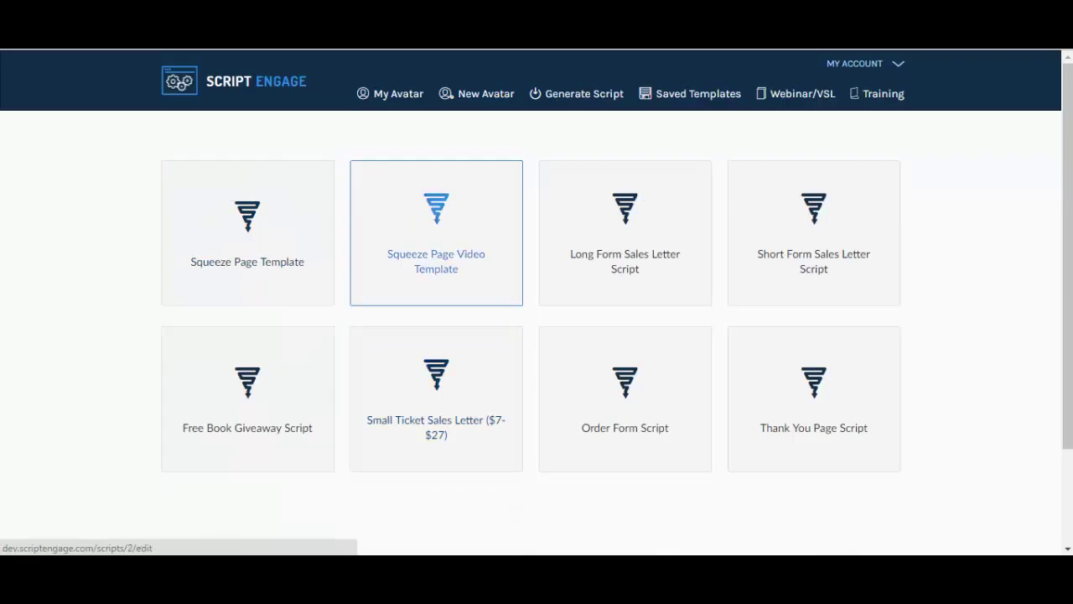
pyautogui.scroll(-1, 536, 302)
pyautogui.scroll(1, 248, 352)
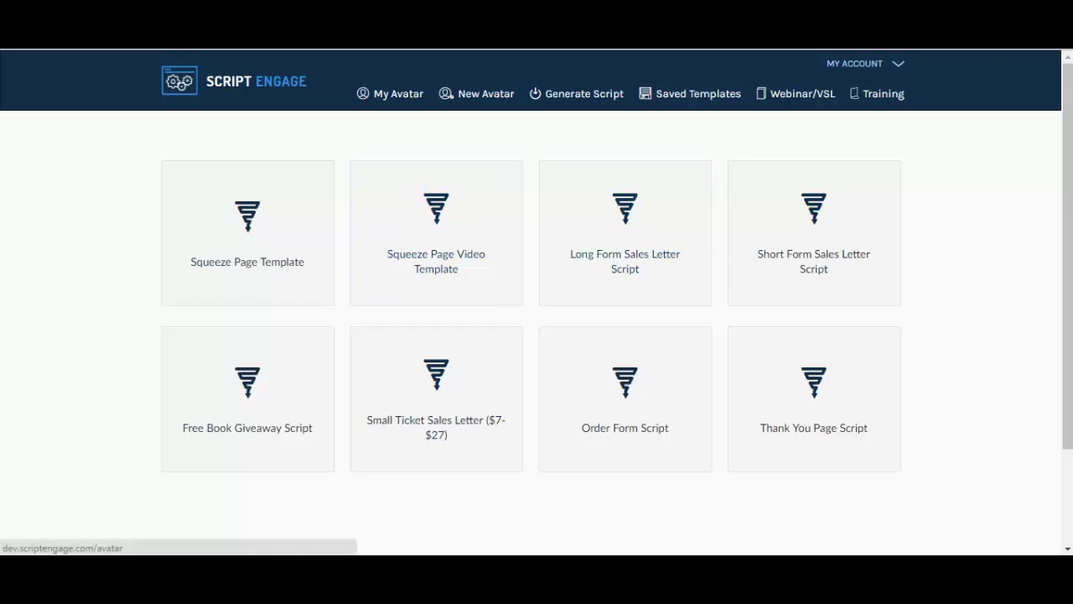
# Revisit the avatar list and open the Training page
pyautogui.click(390, 93)
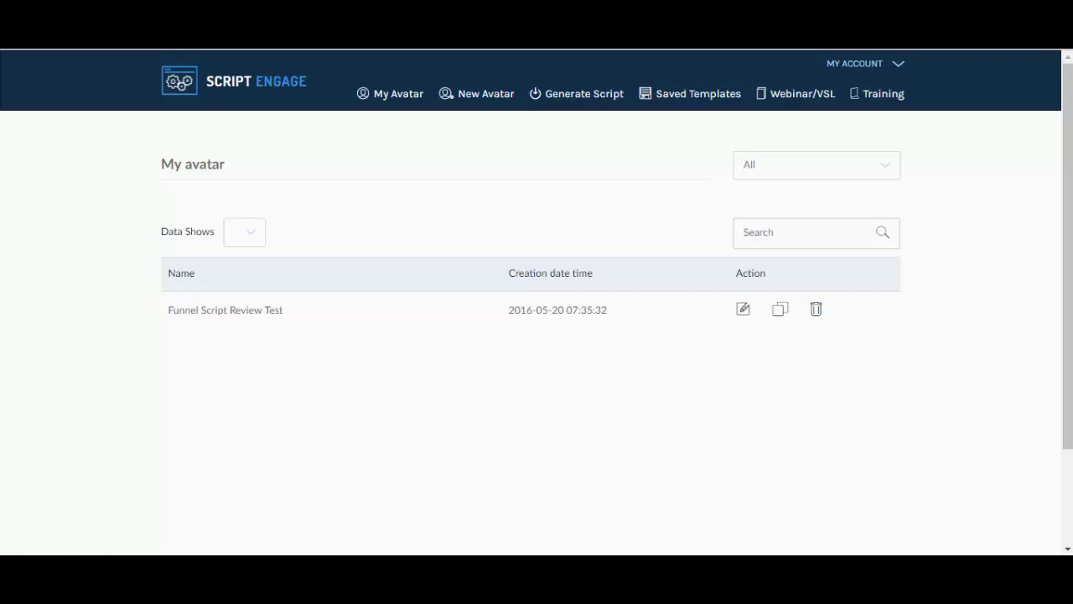
pyautogui.click(877, 93)
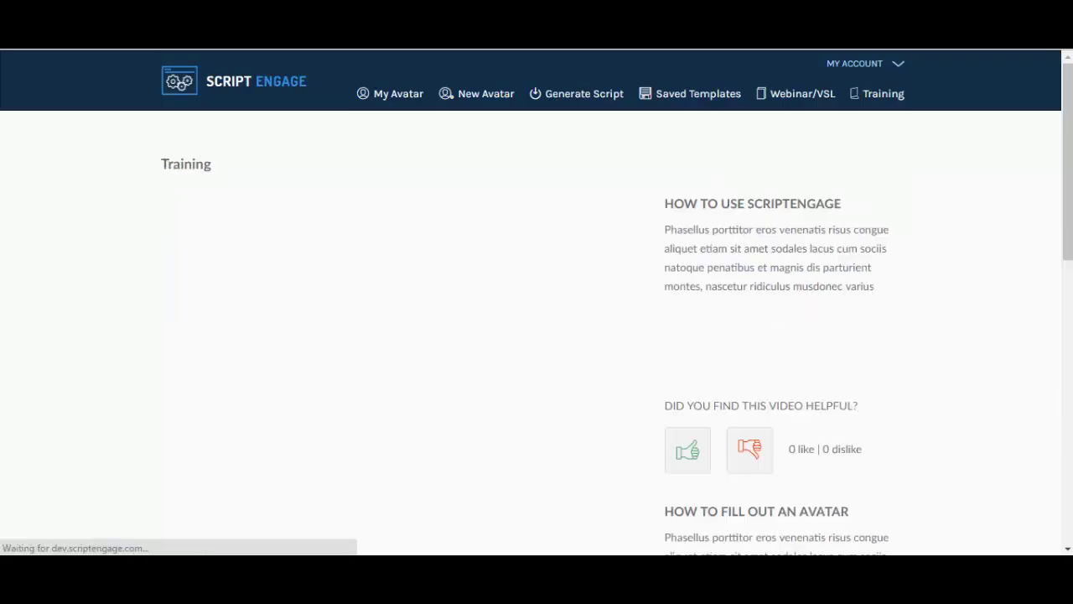